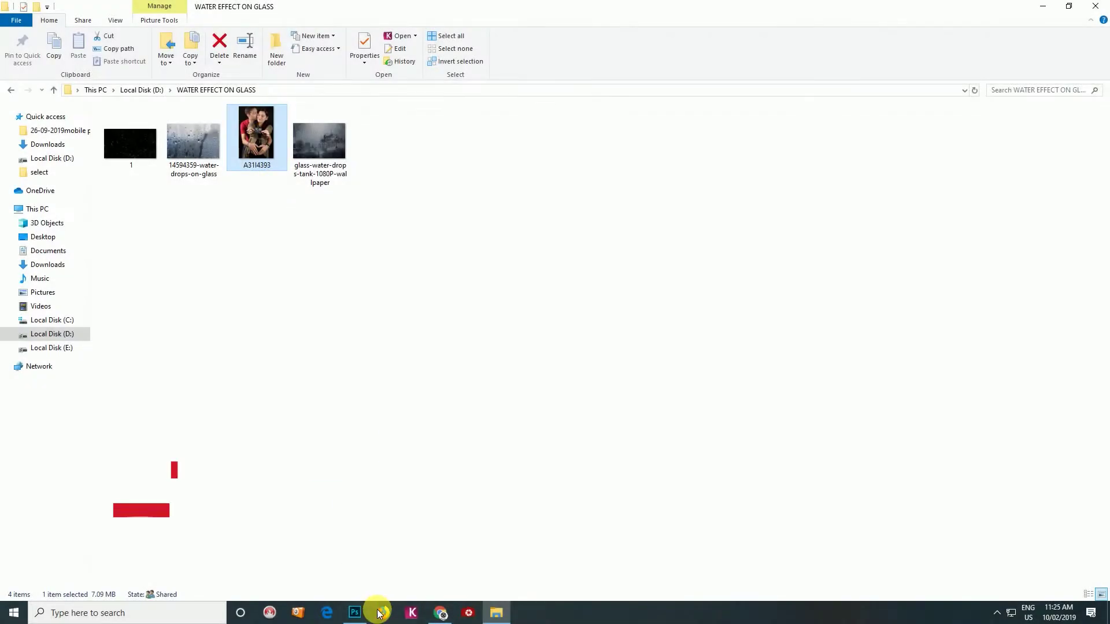
# Open the A3114393 couple portrait from the WATER EFFECT ON GLASS folder in Photoshop
pyautogui.moveTo(258, 129); pyautogui.dragTo(553, 208)
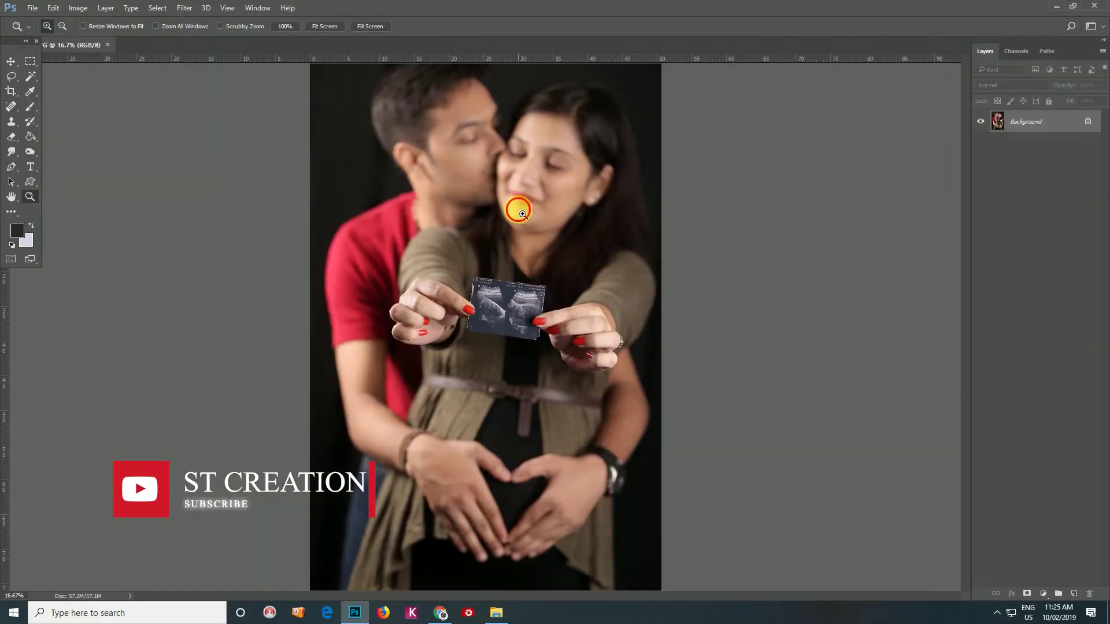
# Copy the glass water-drops image and paste it into the couple portrait as Layer 1
pyautogui.click(523, 215)
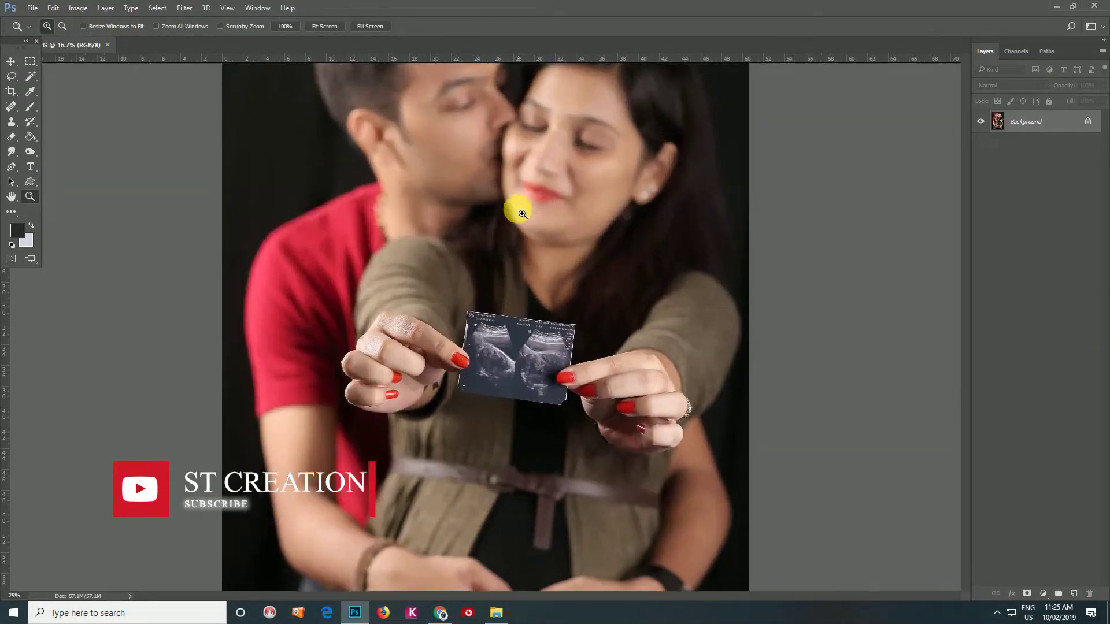
pyautogui.keyDown('alt'); pyautogui.click(510, 339); pyautogui.keyUp('alt')
pyautogui.click(502, 606)
pyautogui.moveTo(320, 142)
pyautogui.mouseDown()
pyautogui.moveTo(349, 622)
pyautogui.moveTo(525, 47)
pyautogui.mouseUp()
pyautogui.hotkey('ctrl', 'a')
pyautogui.hotkey('ctrl', 'c')
pyautogui.hotkey('ctrl', 'w')
pyautogui.hotkey('ctrl', 'v')
# Free Transform the pasted water-drops texture so it covers the whole canvas
pyautogui.hotkey('ctrl', 't')
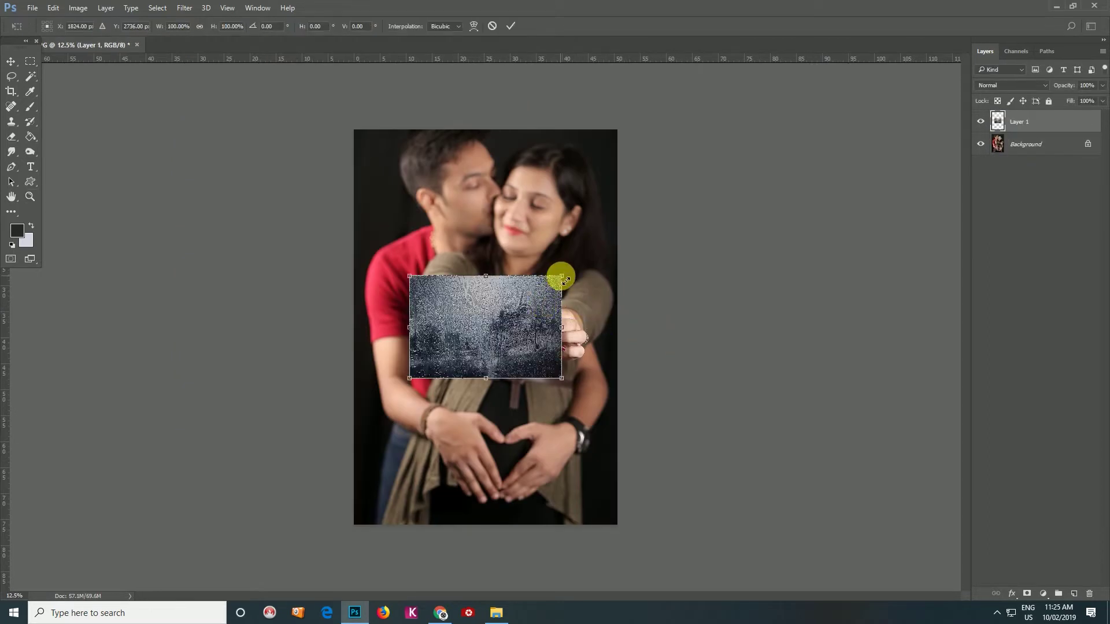
pyautogui.moveTo(561, 276); pyautogui.dragTo(636, 265)
pyautogui.moveTo(505, 237); pyautogui.dragTo(512, 134)
pyautogui.press('Return')
pyautogui.press('z')
pyautogui.click(514, 247)
# Shift the water-drops texture's midtones with a Levels adjustment
pyautogui.hotkey('ctrl', 'l')
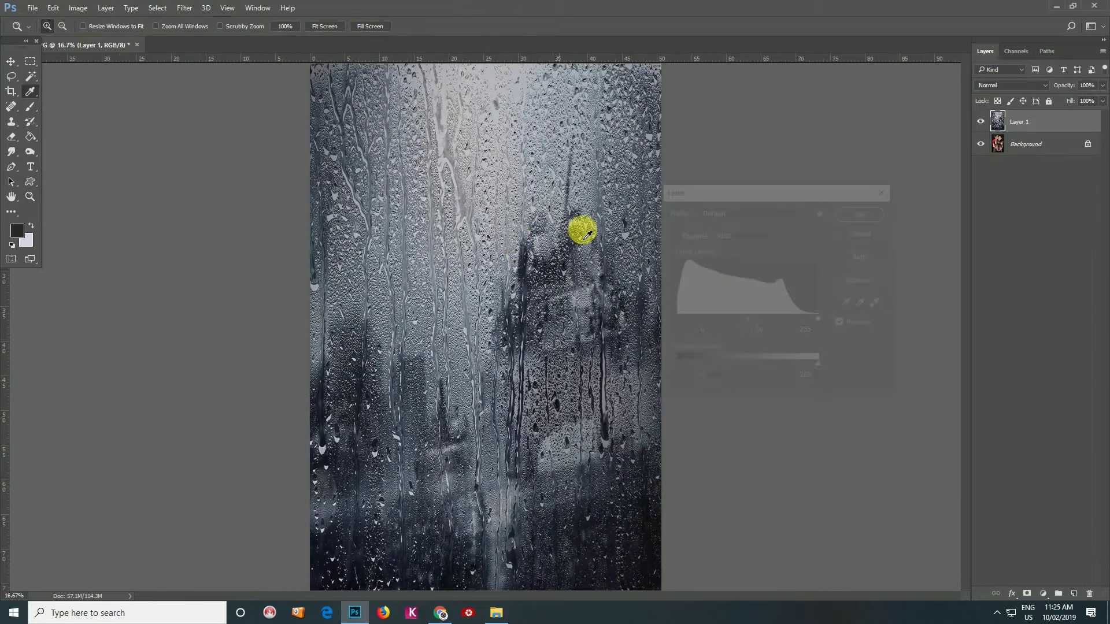
pyautogui.moveTo(748, 321); pyautogui.dragTo(752, 321)
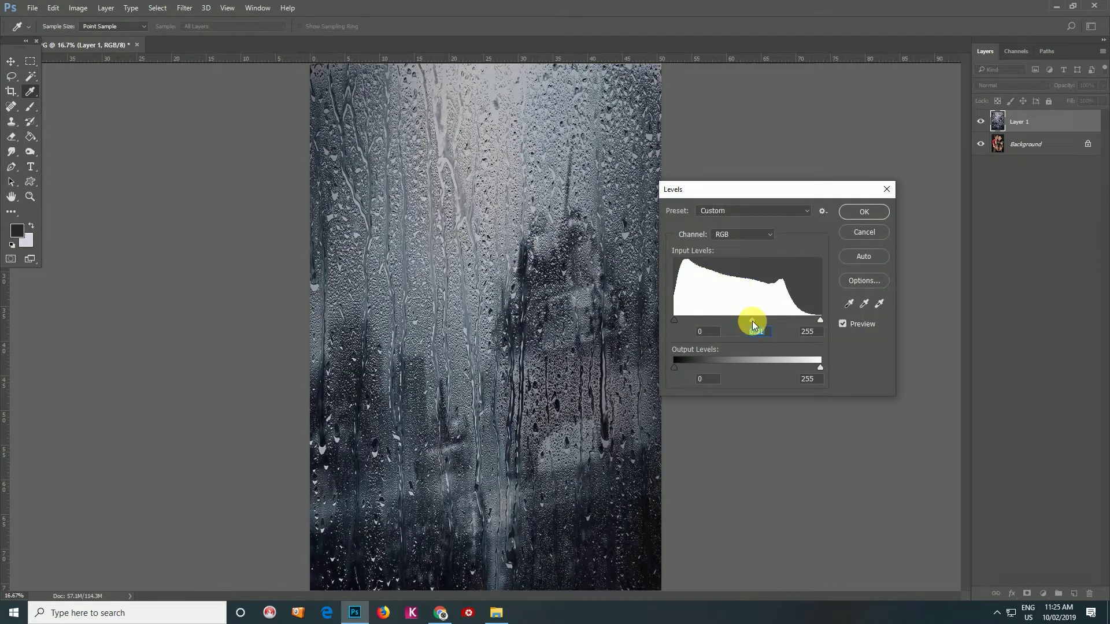
pyautogui.press('Return')
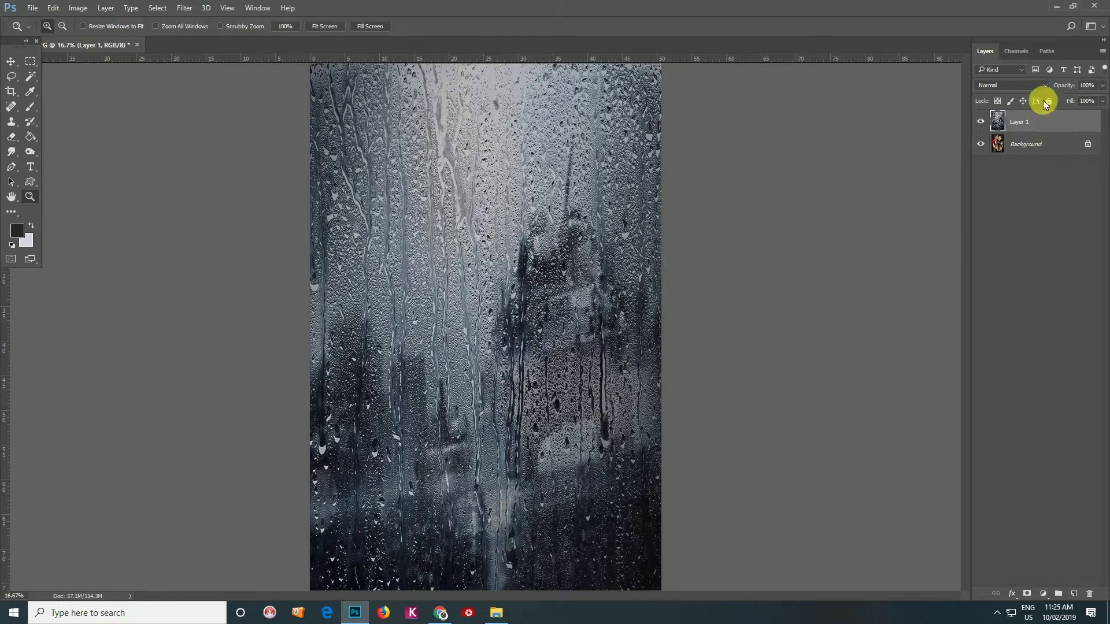
# Set Layer 1's blend mode to Soft Light and check the woman's face up close
pyautogui.click(1022, 85)
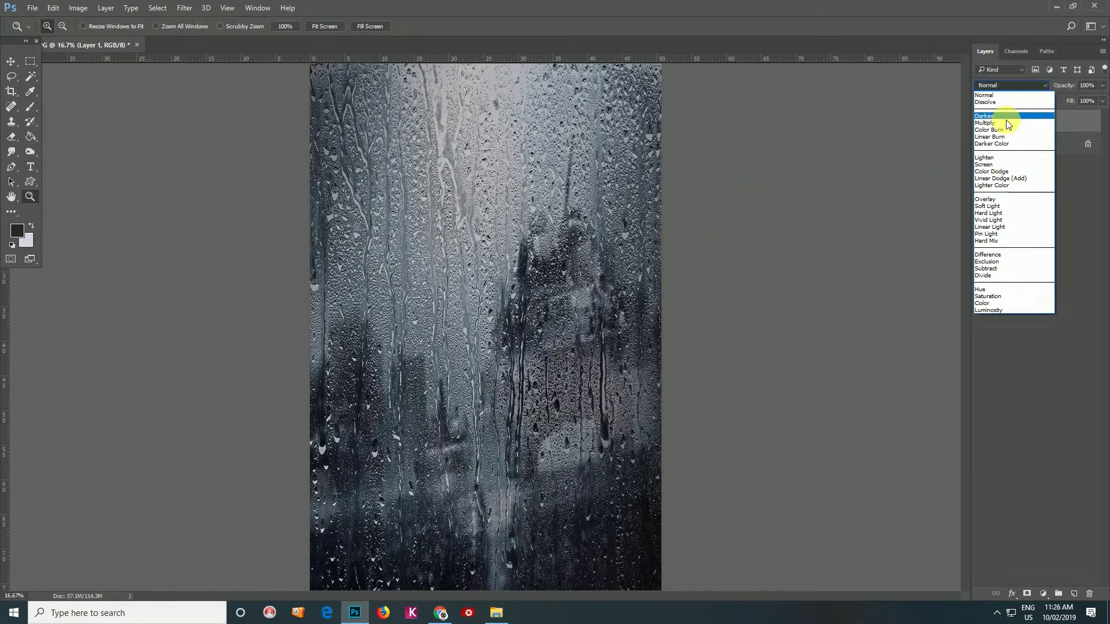
pyautogui.click(989, 207)
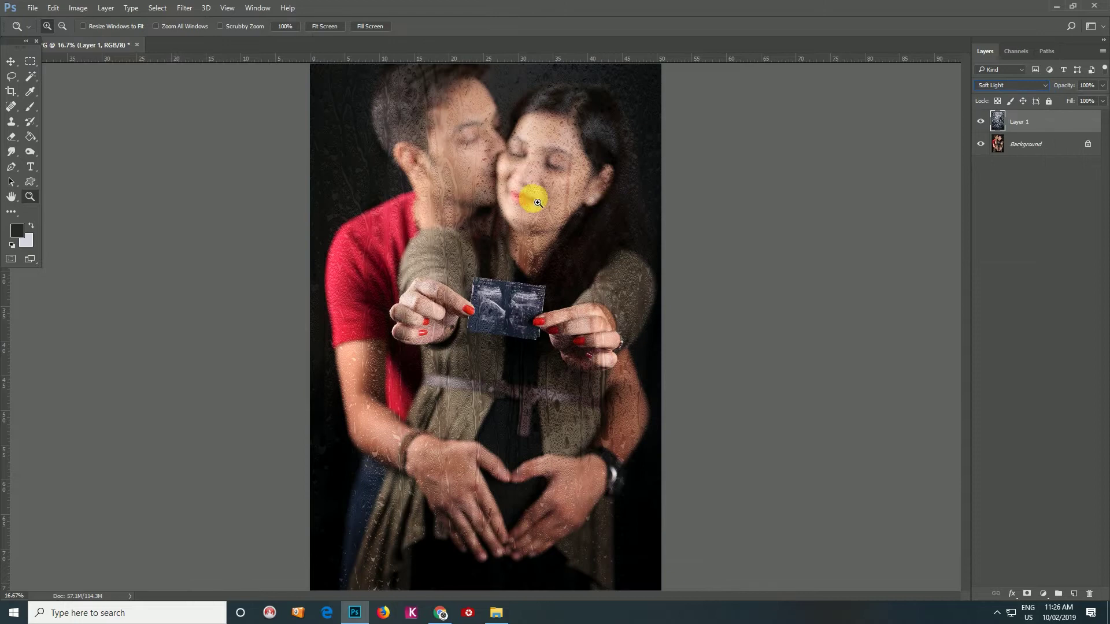
pyautogui.click(538, 202)
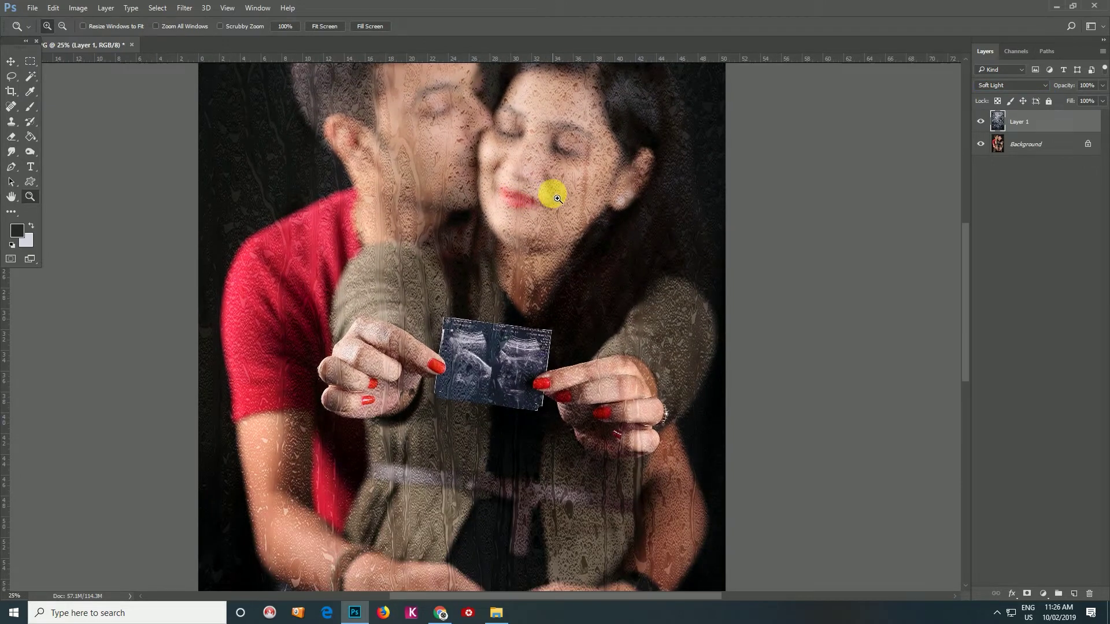
pyautogui.keyDown('alt'); pyautogui.click(523, 225); pyautogui.keyUp('alt')
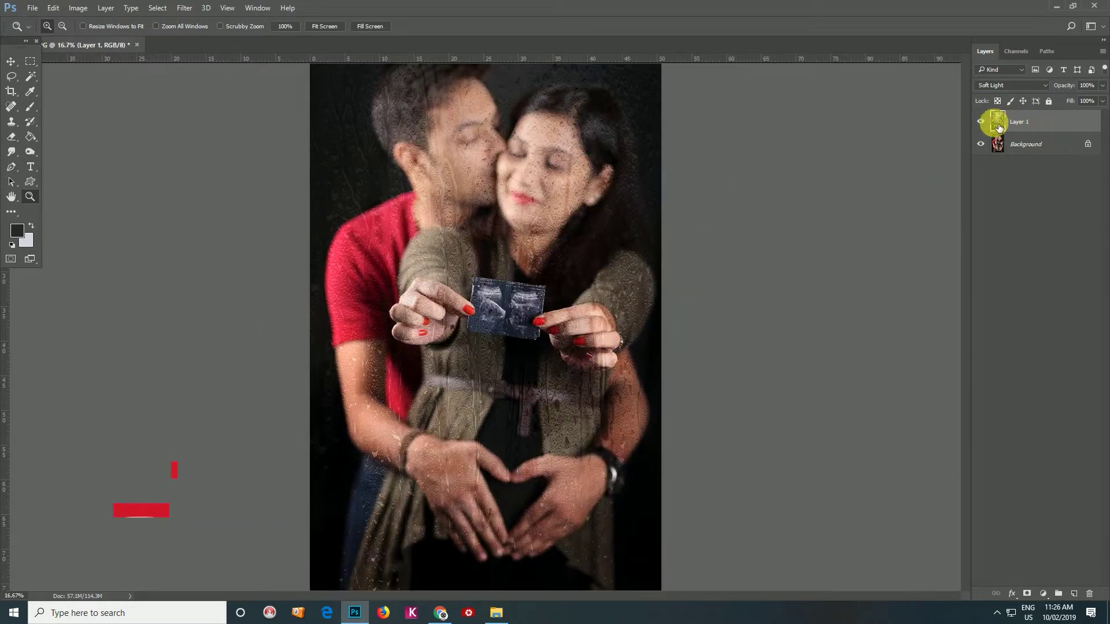
# Magic Wand the texture, extend to Similar pixels, and copy them into Layer 2
pyautogui.press('w')
pyautogui.click(495, 188)
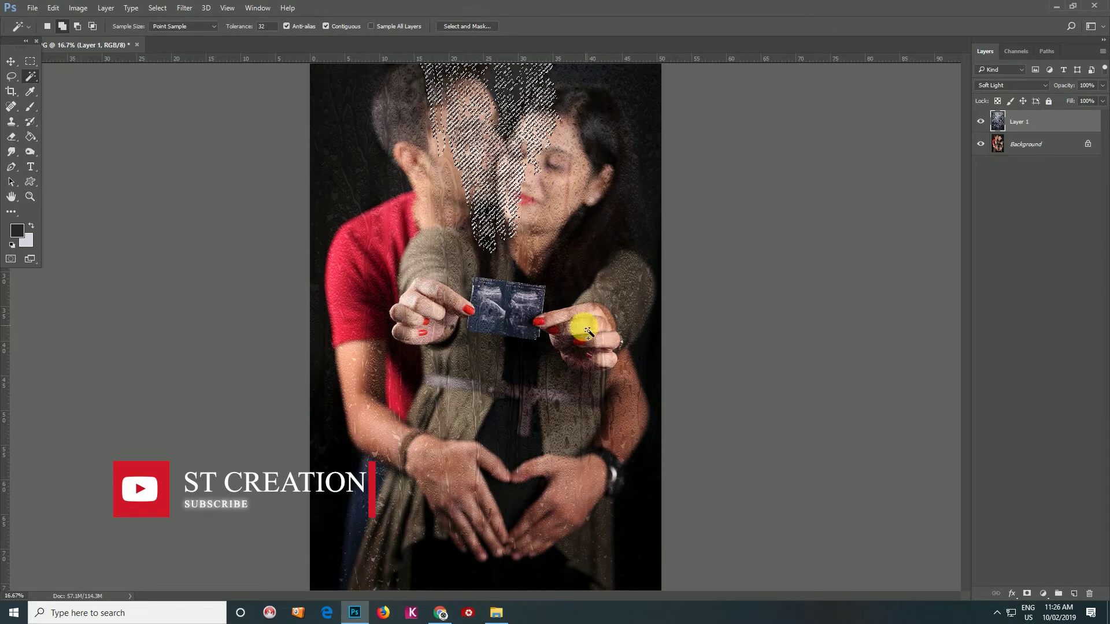
pyautogui.rightClick(527, 203)
pyautogui.click(569, 359)
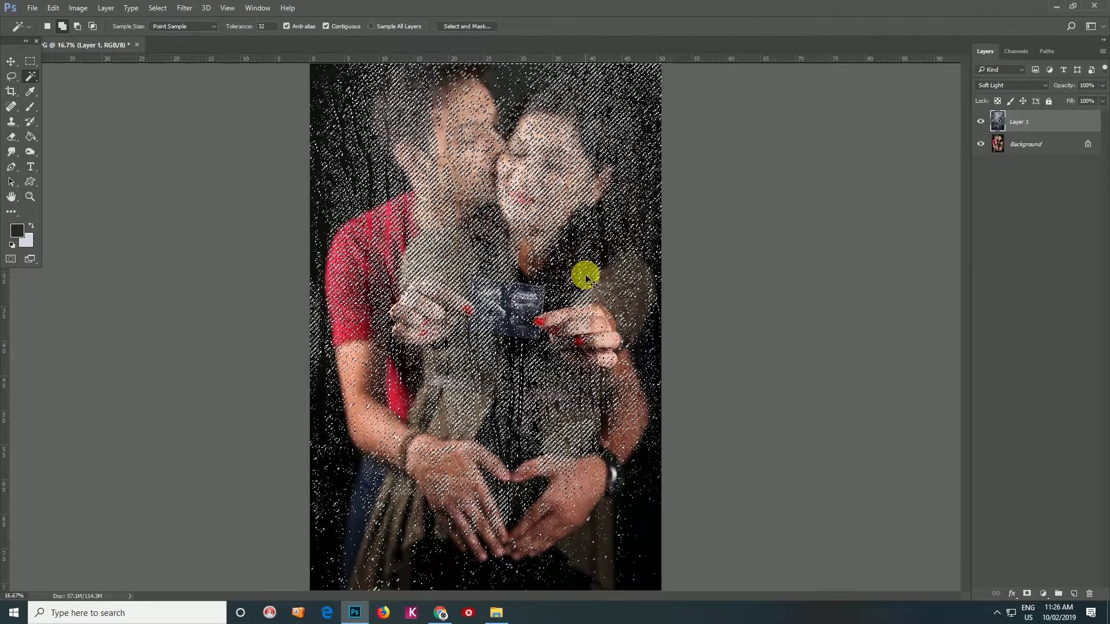
pyautogui.hotkey('ctrl', 'j')
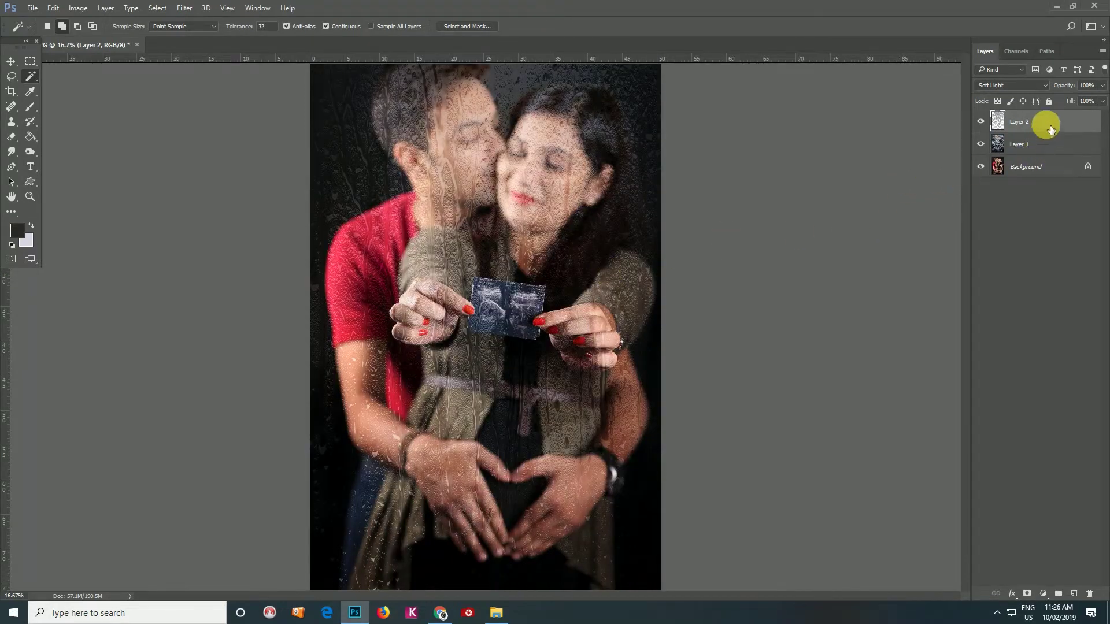
# Hide the new Layer 2 and make the Background layer active
pyautogui.press('Delete')
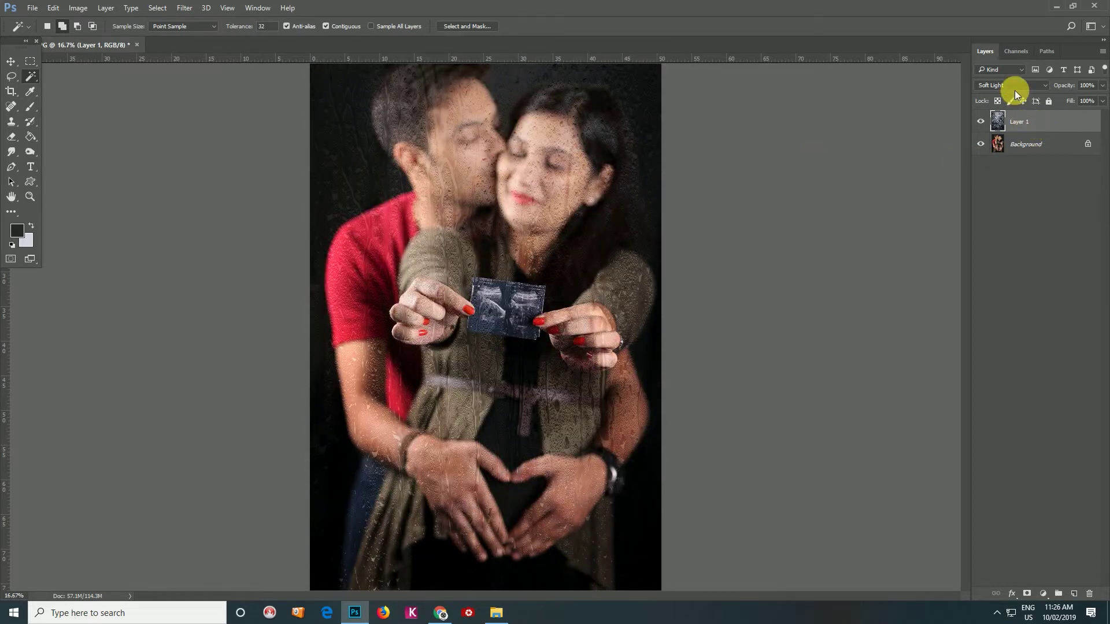
pyautogui.moveTo(1034, 128); pyautogui.dragTo(938, 123)
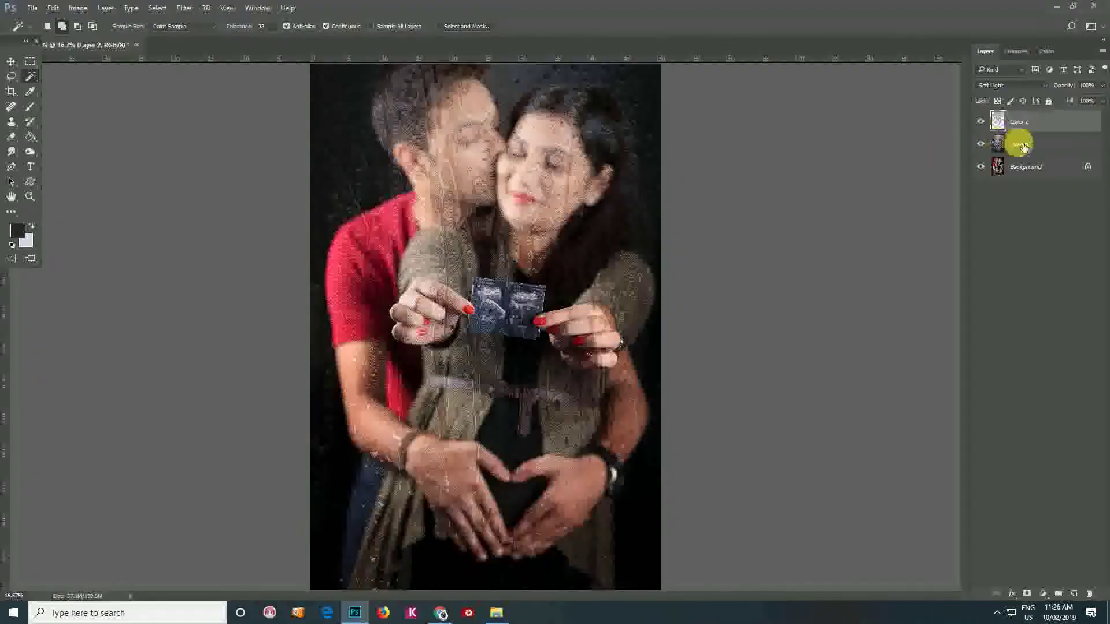
pyautogui.click(1018, 147)
pyautogui.click(981, 121)
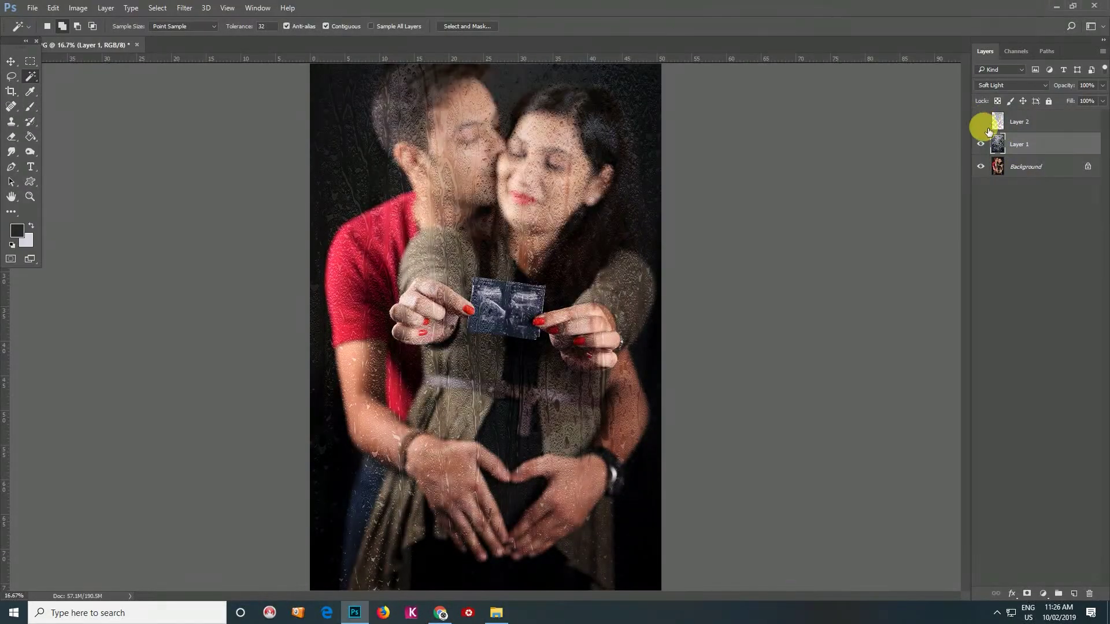
pyautogui.click(1041, 171)
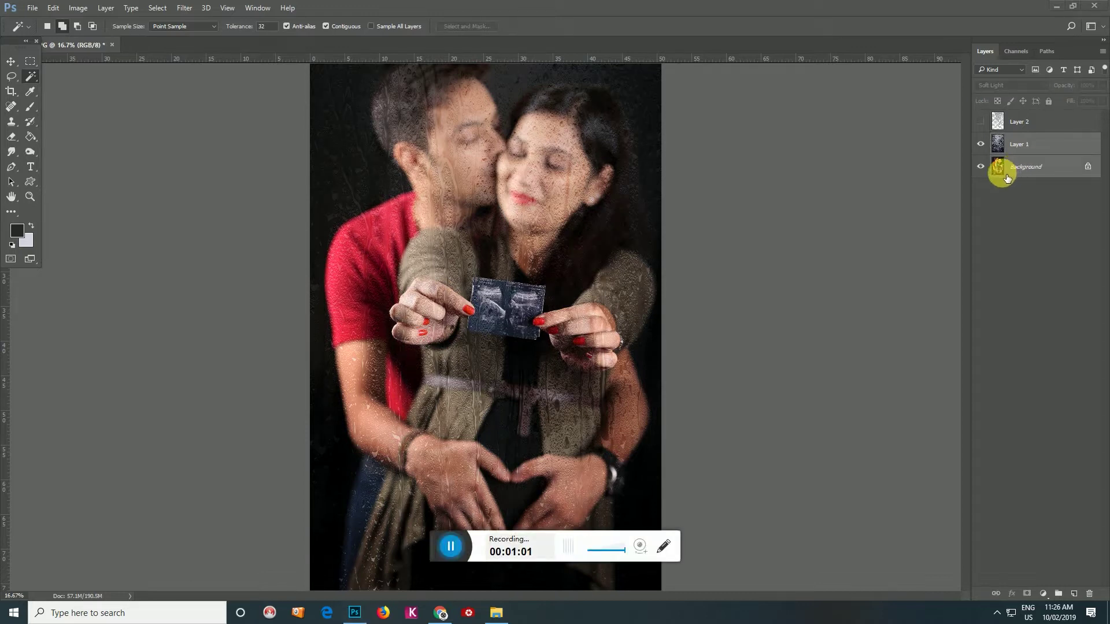
# Undo a trial merge, then stamp all visible layers into a new Layer 3 with Ctrl+Alt+Shift+E
pyautogui.moveTo(1008, 178); pyautogui.dragTo(1033, 153)
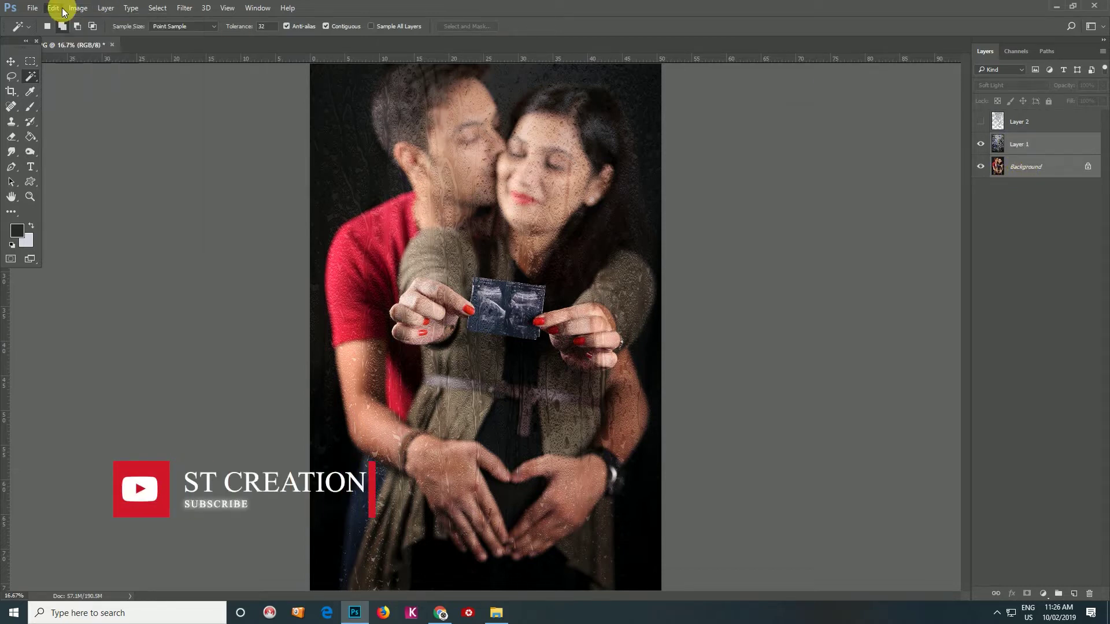
pyautogui.click(54, 7)
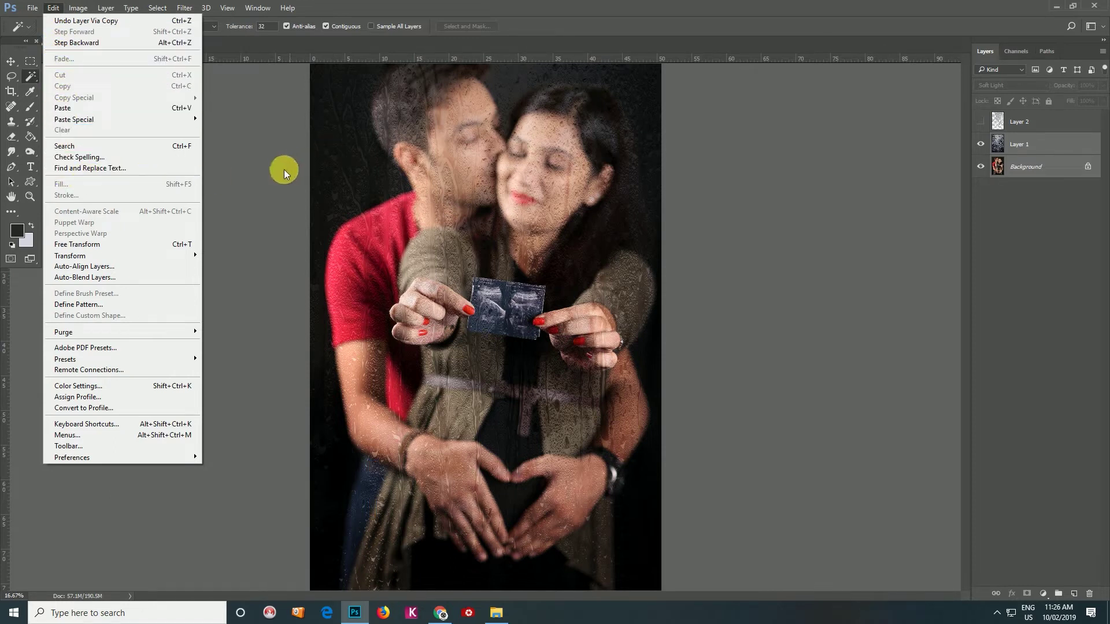
pyautogui.click(1022, 166)
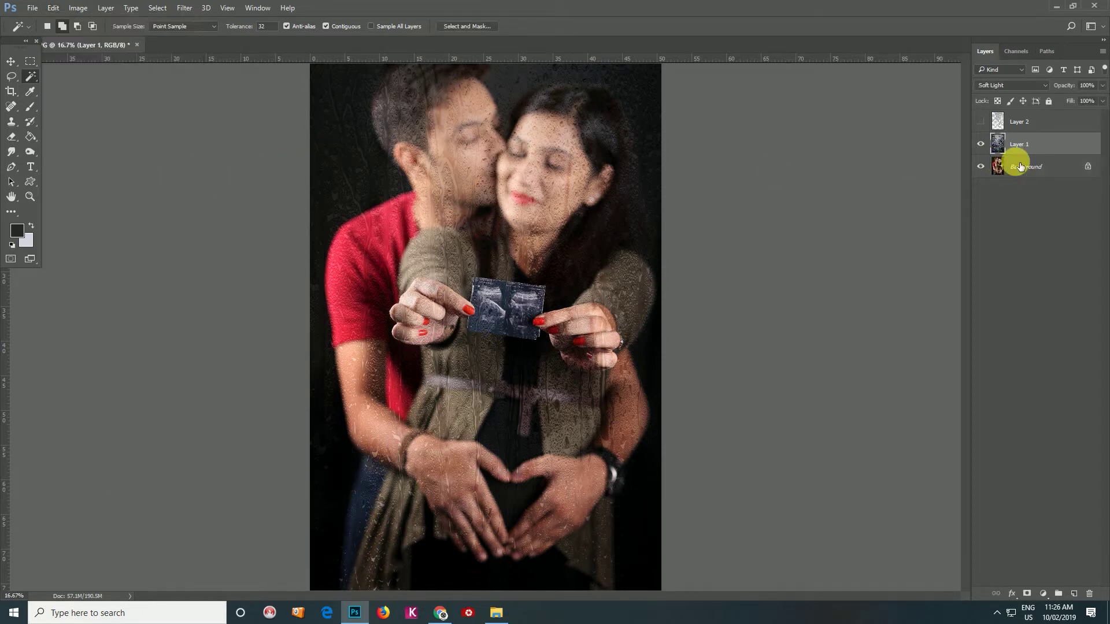
pyautogui.click(1036, 168)
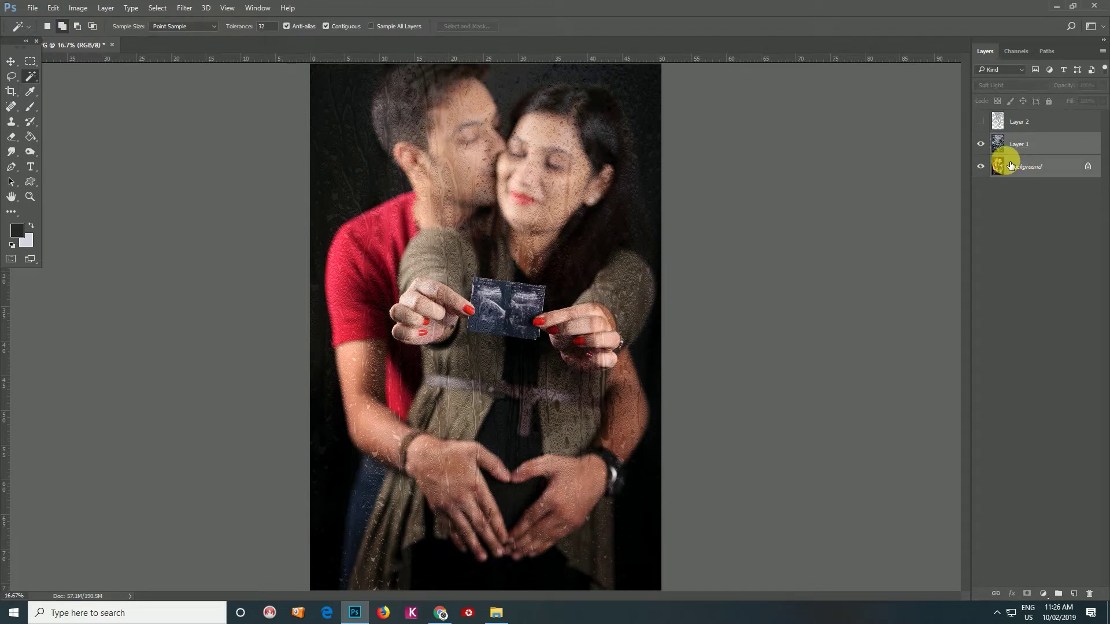
pyautogui.hotkey('ctrl', 'e')
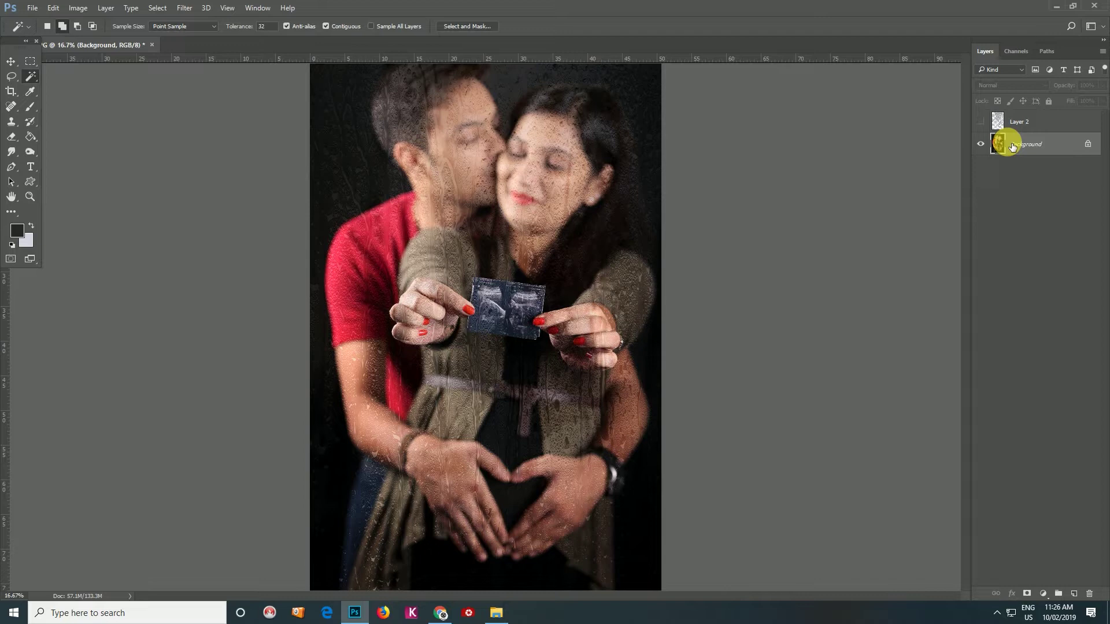
pyautogui.hotkey('ctrl', 'z')
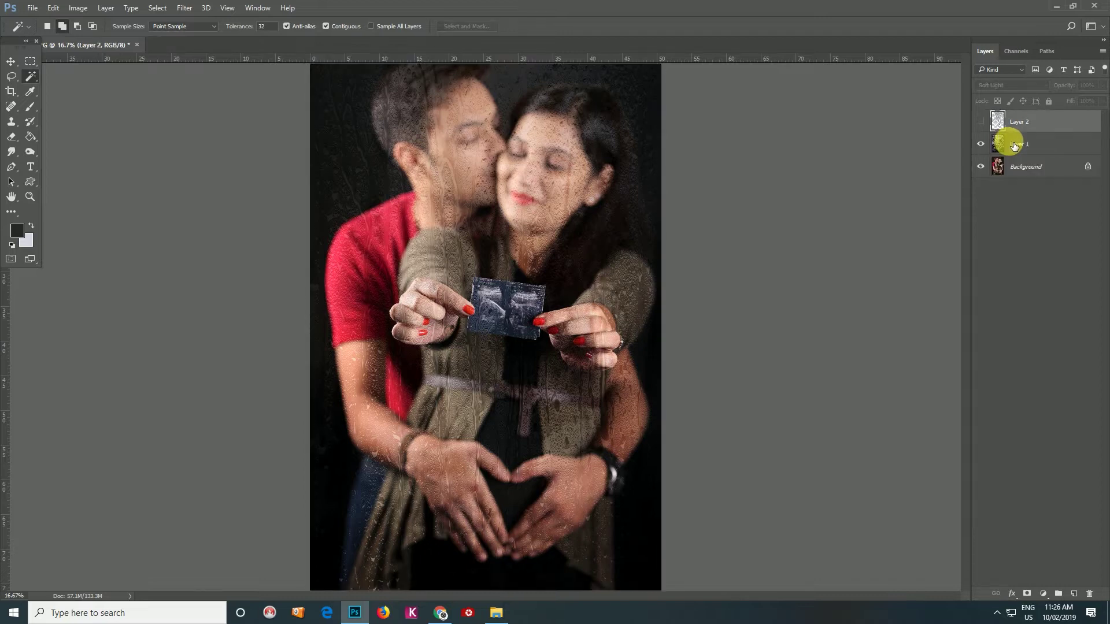
pyautogui.hotkey('ctrl', 'shift', 'alt', 'e')
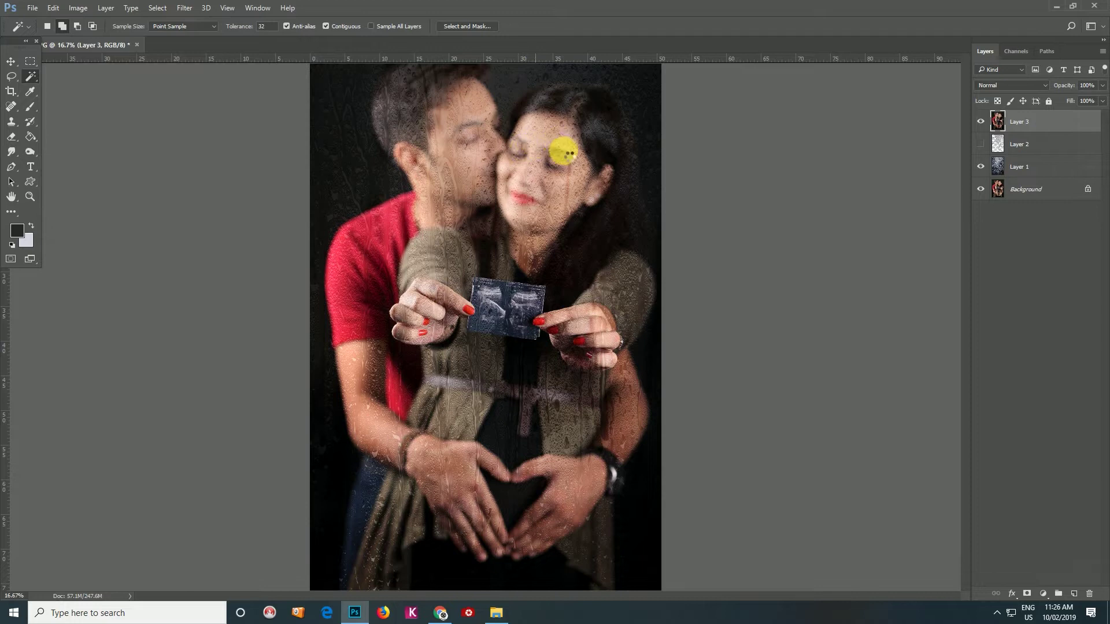
# In Camera Raw, set shadows +23, whites +3, raise vibrance and warm the temperature slightly
pyautogui.hotkey('ctrl', 'shift', 'a')
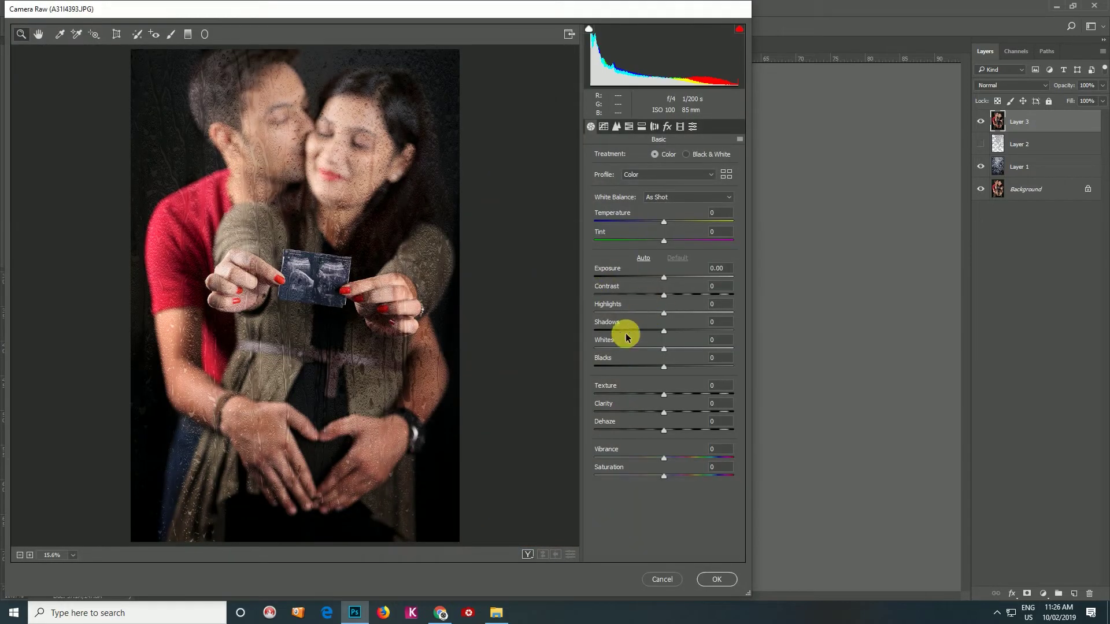
pyautogui.moveTo(648, 332)
pyautogui.mouseDown()
pyautogui.moveTo(679, 333)
pyautogui.moveTo(644, 313)
pyautogui.mouseUp()
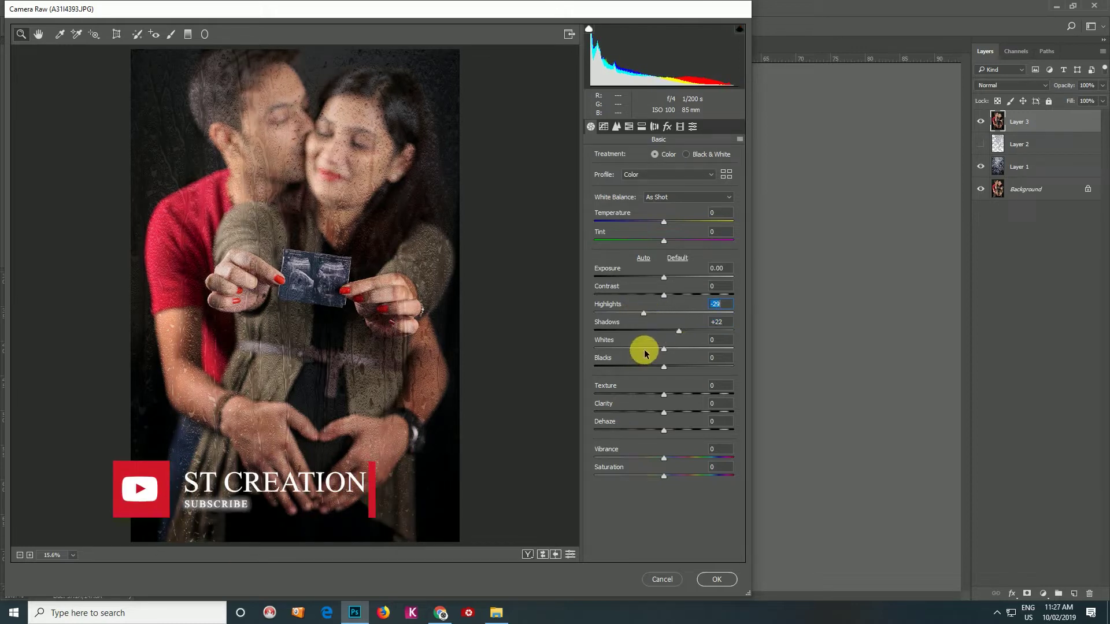
pyautogui.moveTo(684, 349)
pyautogui.mouseDown()
pyautogui.moveTo(665, 351)
pyautogui.moveTo(664, 369)
pyautogui.mouseUp()
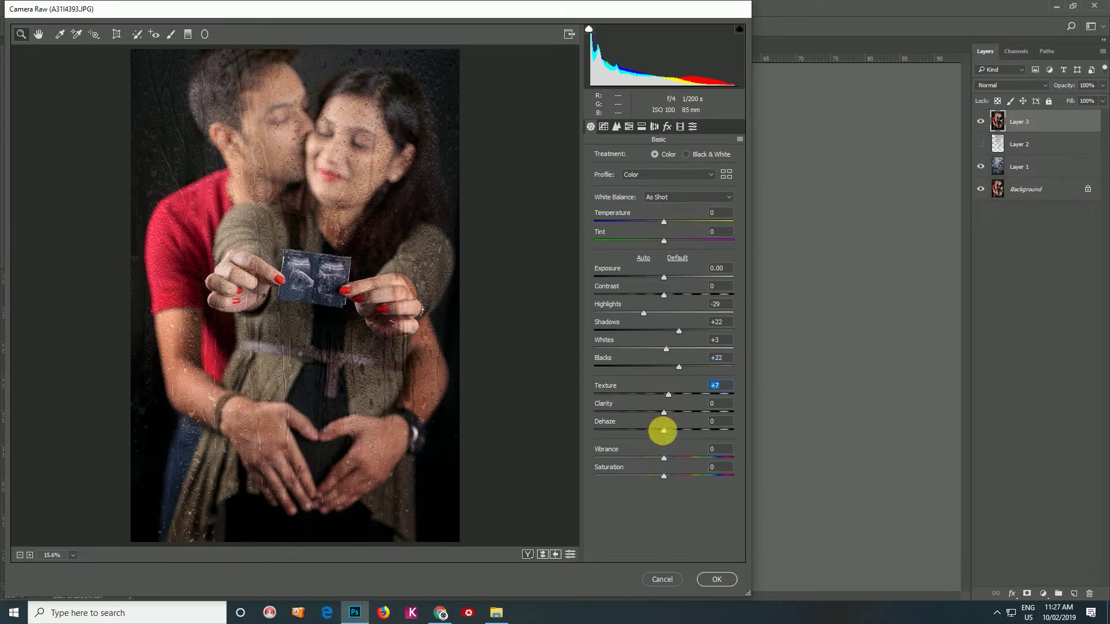
pyautogui.moveTo(665, 459)
pyautogui.mouseDown()
pyautogui.moveTo(680, 460)
pyautogui.moveTo(688, 480)
pyautogui.moveTo(667, 481)
pyautogui.mouseUp()
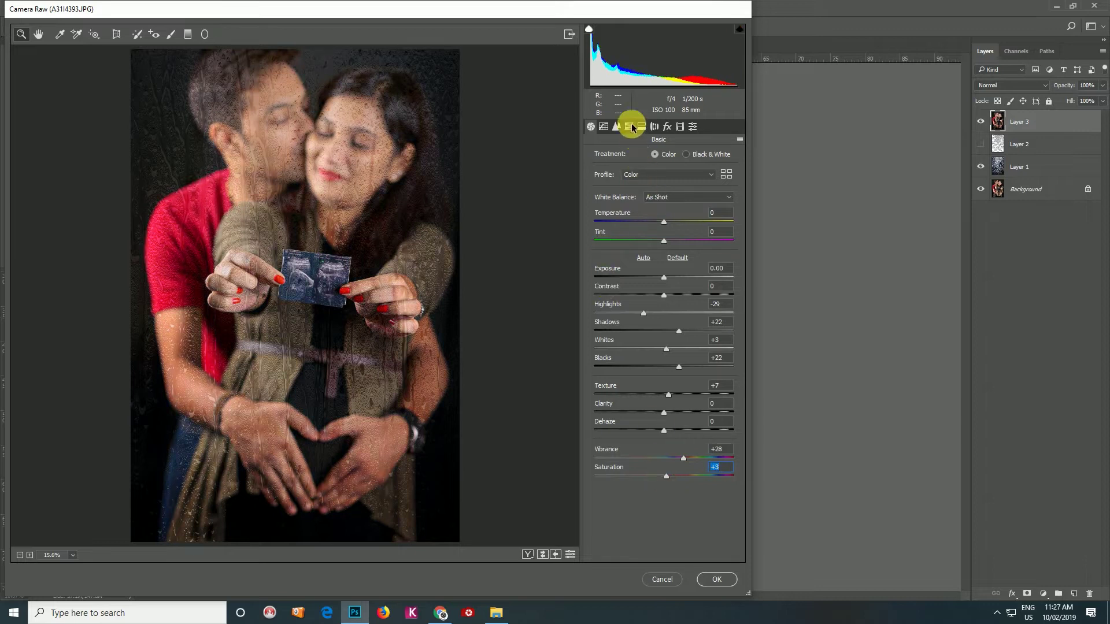
pyautogui.moveTo(659, 223); pyautogui.dragTo(664, 223)
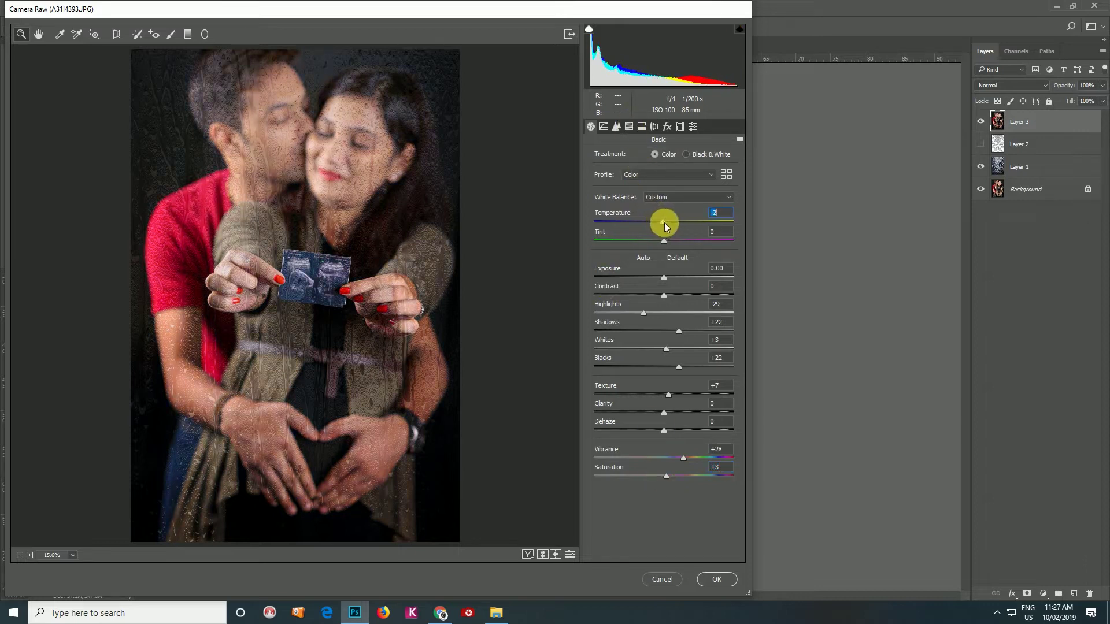
# Shift the Reds hue in HSL and sharpen to amount 48
pyautogui.click(629, 127)
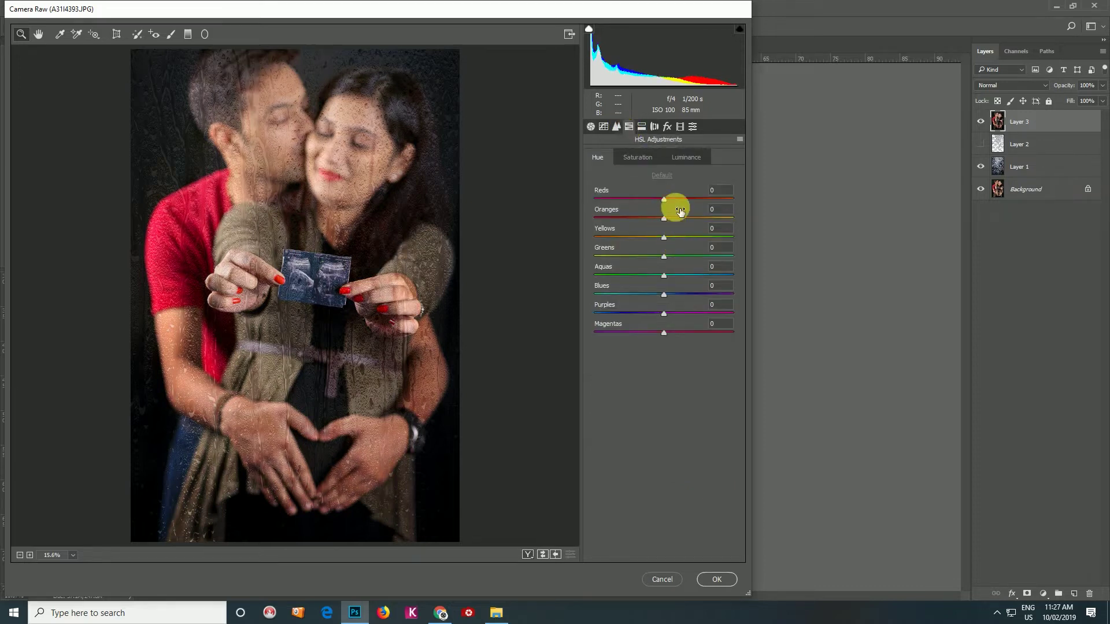
pyautogui.moveTo(662, 201); pyautogui.dragTo(645, 198)
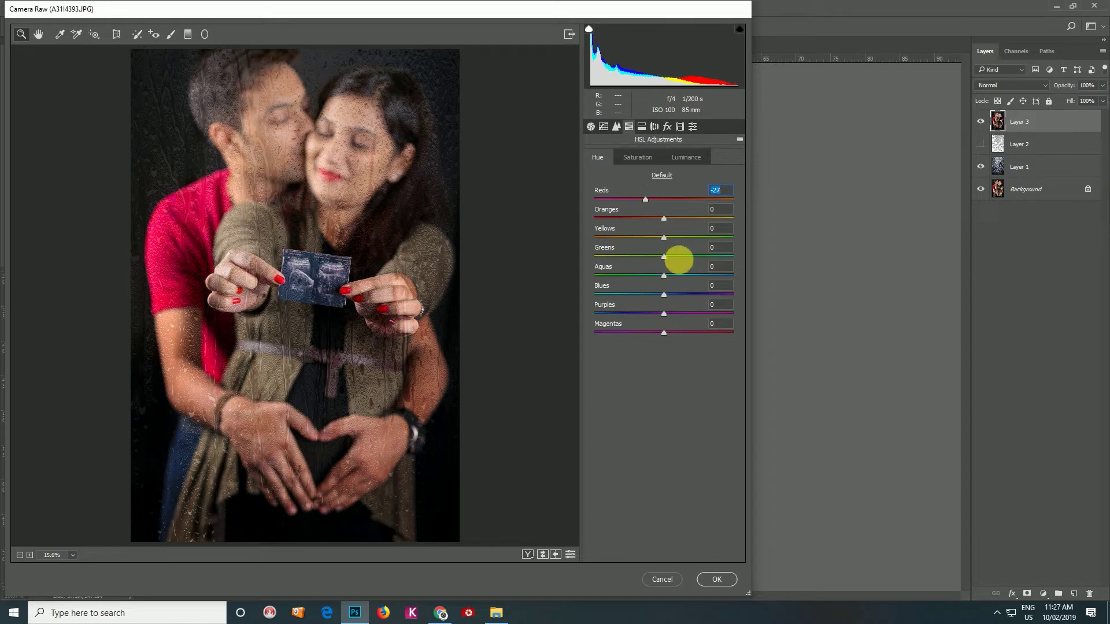
pyautogui.click(616, 126)
pyautogui.moveTo(615, 176); pyautogui.dragTo(640, 182)
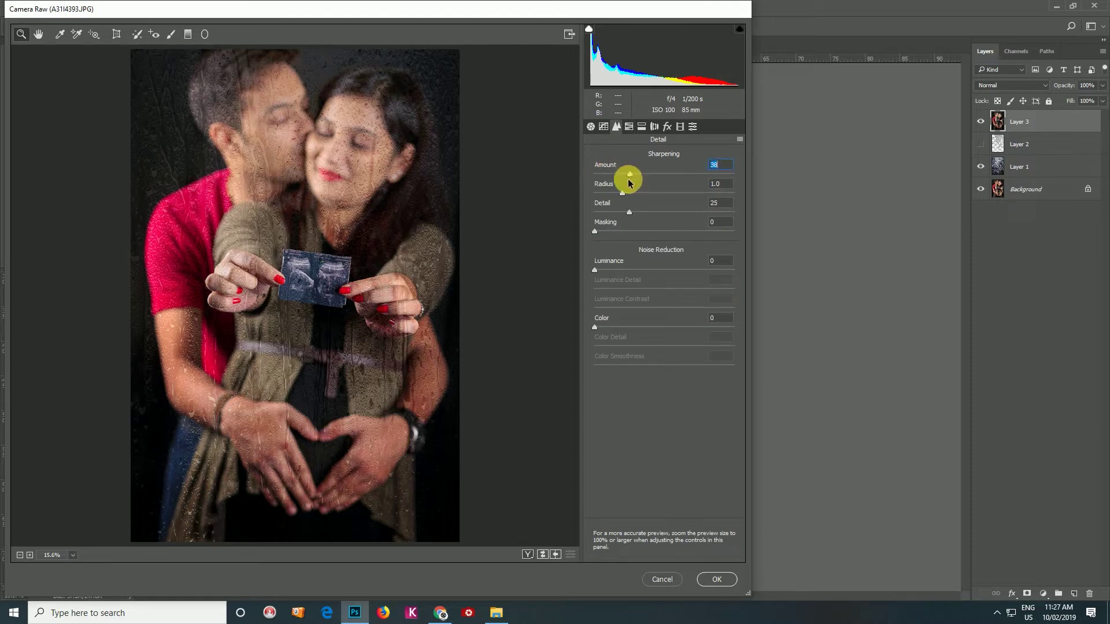
# Add tone curve points, lift the black point to 12, and apply the Camera Raw edit
pyautogui.click(604, 126)
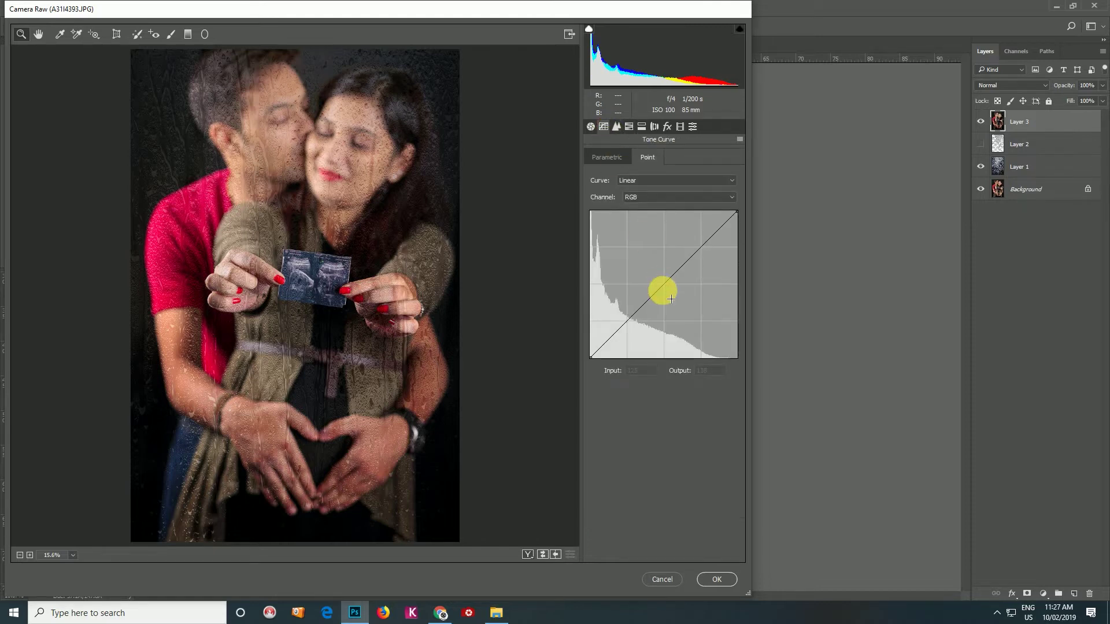
pyautogui.click(663, 283)
pyautogui.click(700, 246)
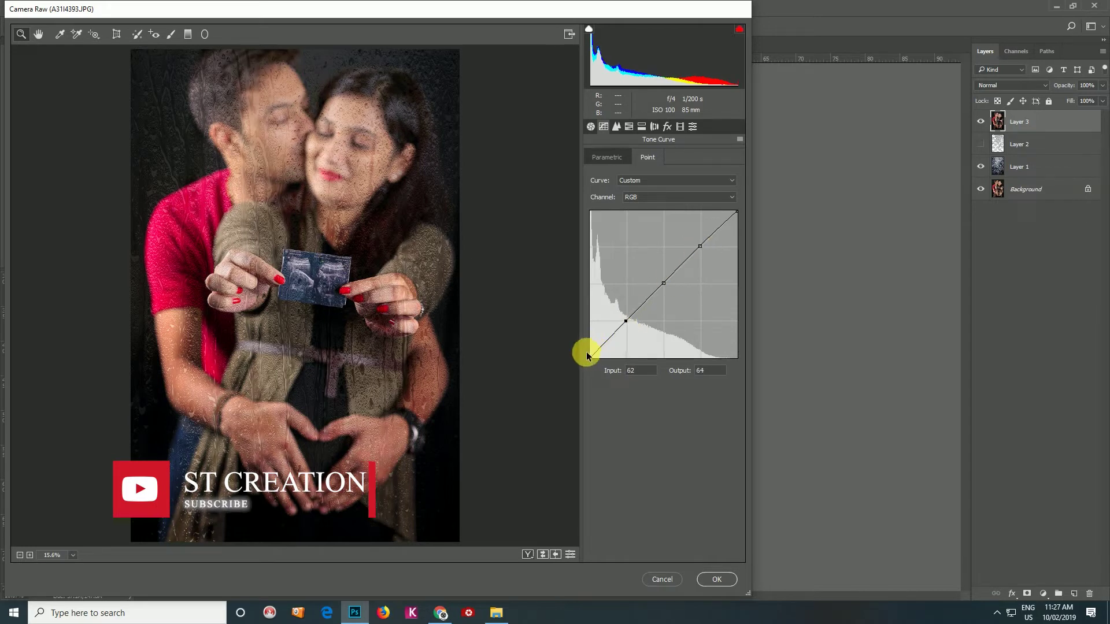
pyautogui.moveTo(590, 358); pyautogui.dragTo(594, 356)
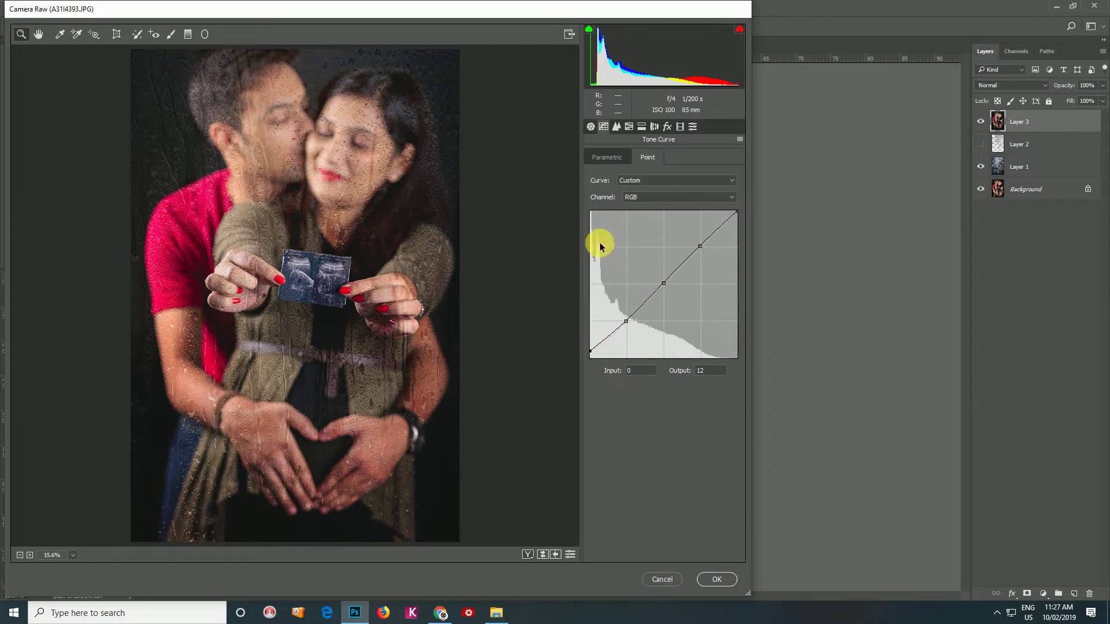
pyautogui.click(716, 580)
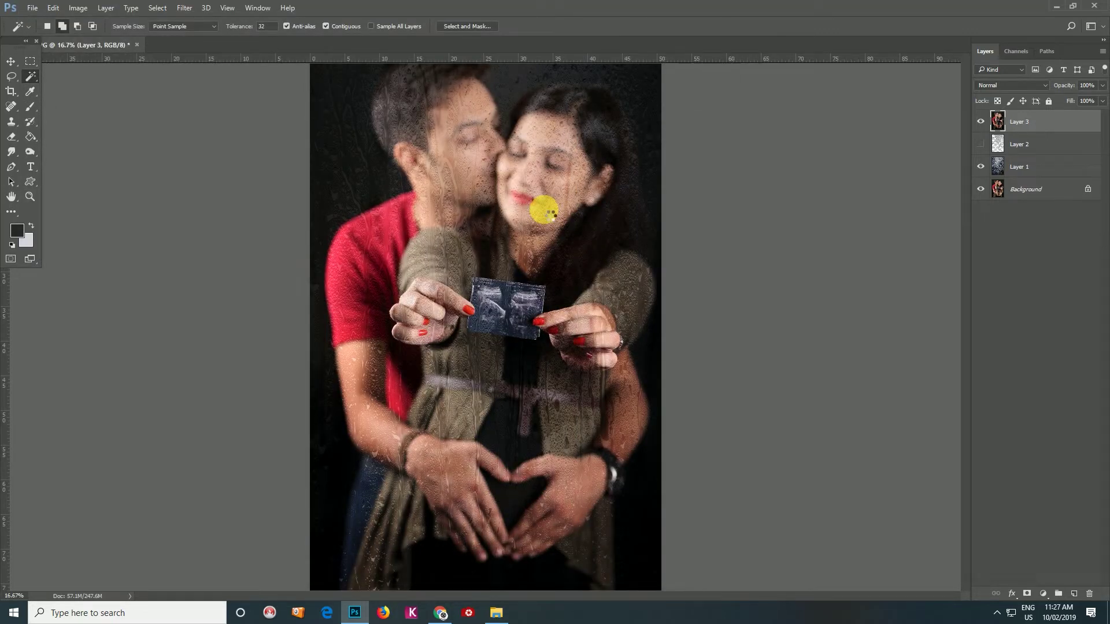
# Apply an Adaptive Wide Angle correction in Auto mode with scale 101%
pyautogui.click(185, 8)
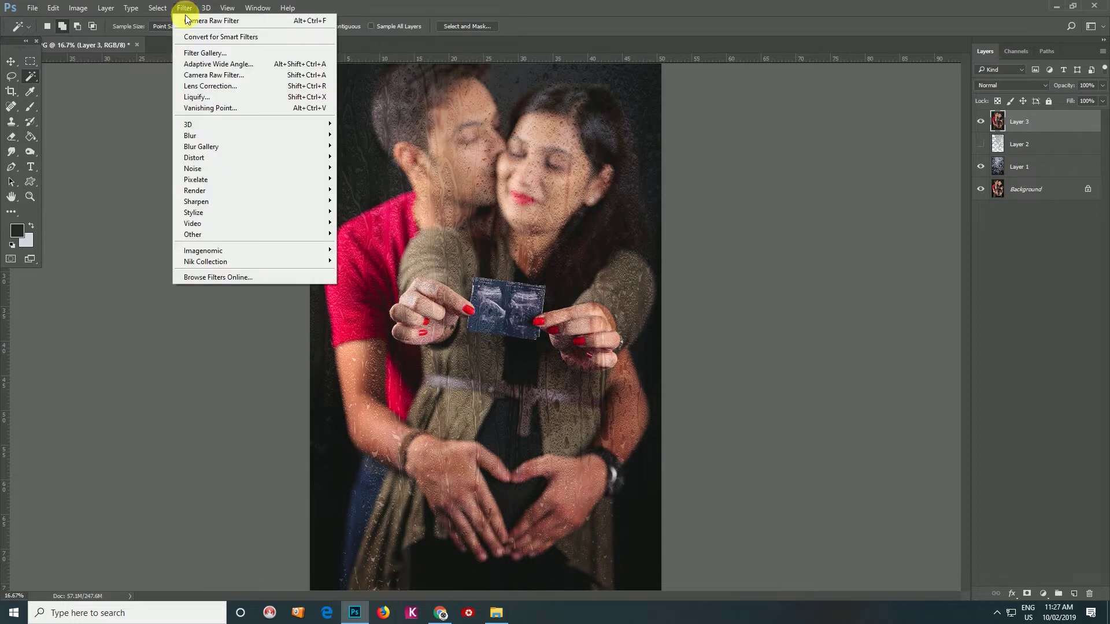
pyautogui.click(216, 64)
pyautogui.click(1057, 99)
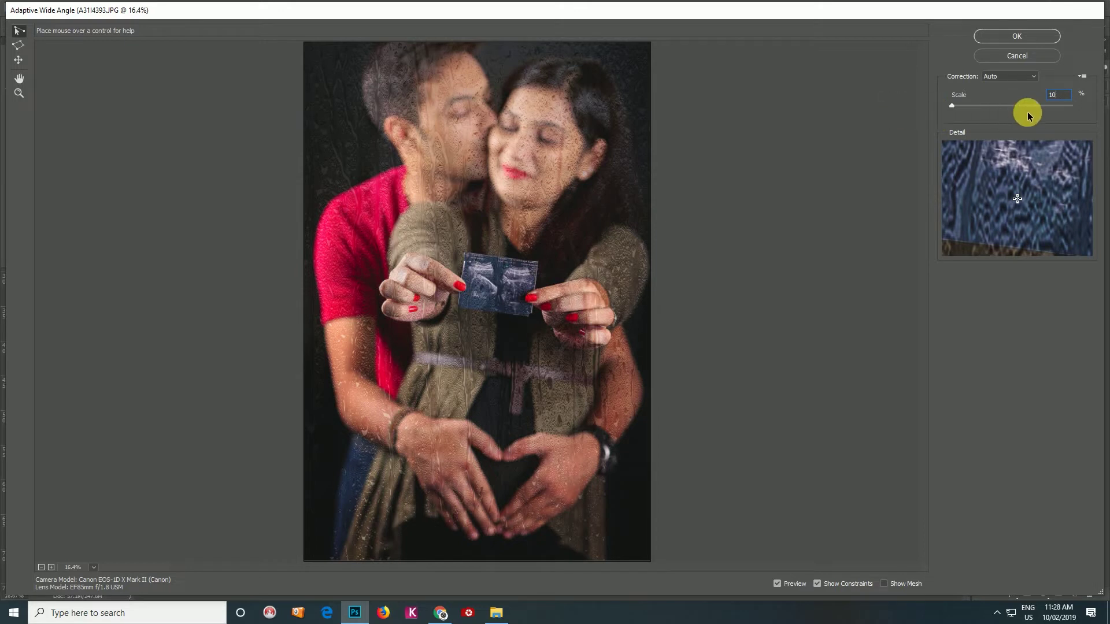
pyautogui.click(966, 108)
pyautogui.click(618, 348)
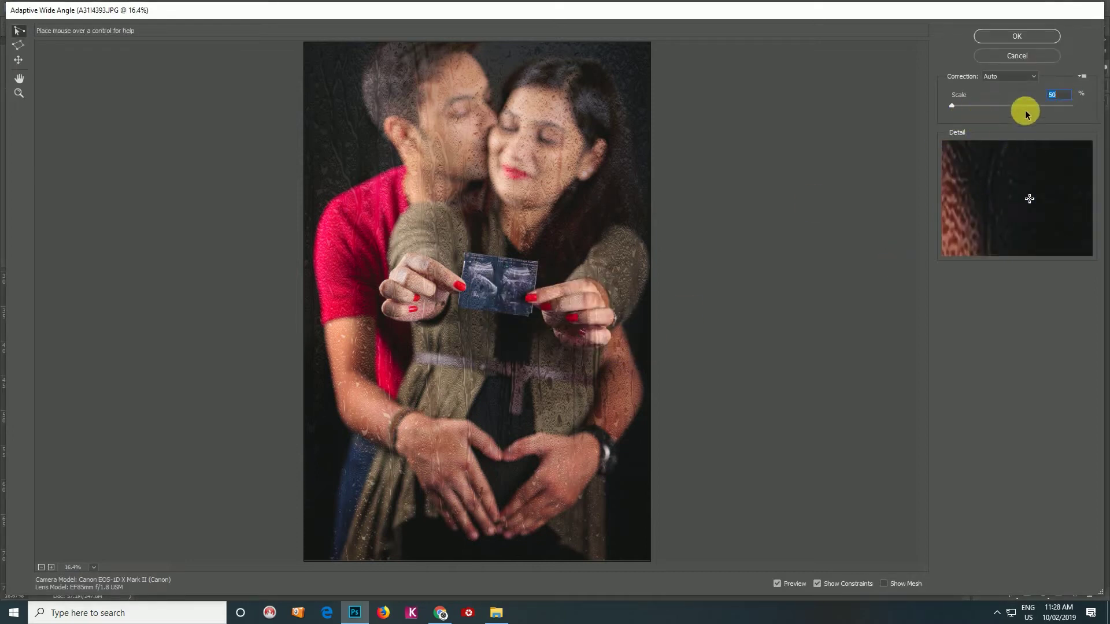
pyautogui.click(1063, 98)
pyautogui.write('100')
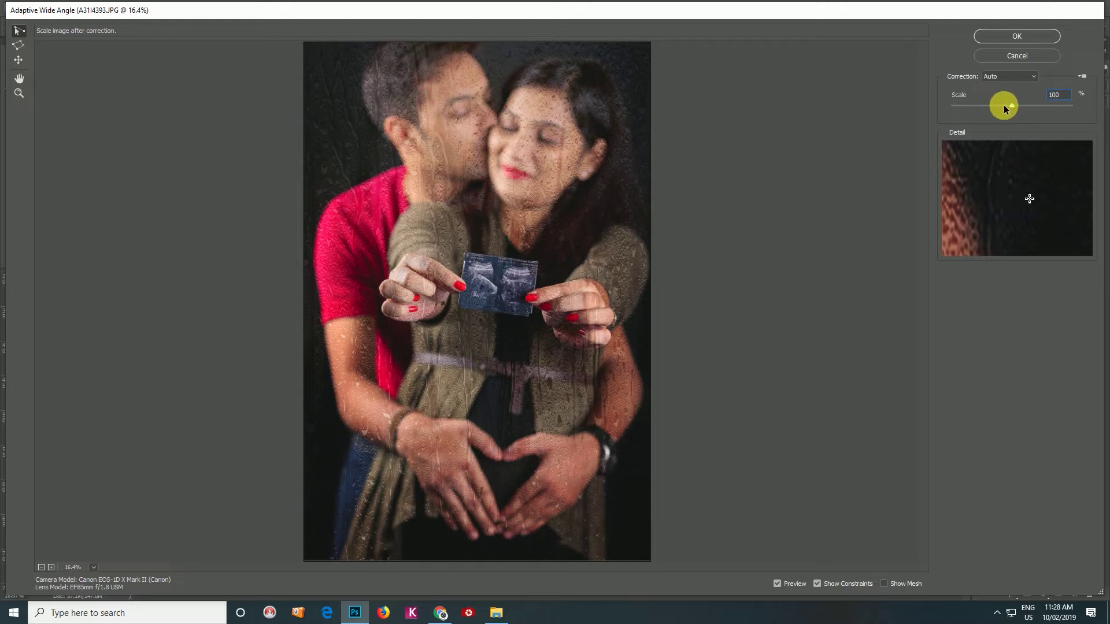
pyautogui.moveTo(999, 98); pyautogui.dragTo(1013, 106)
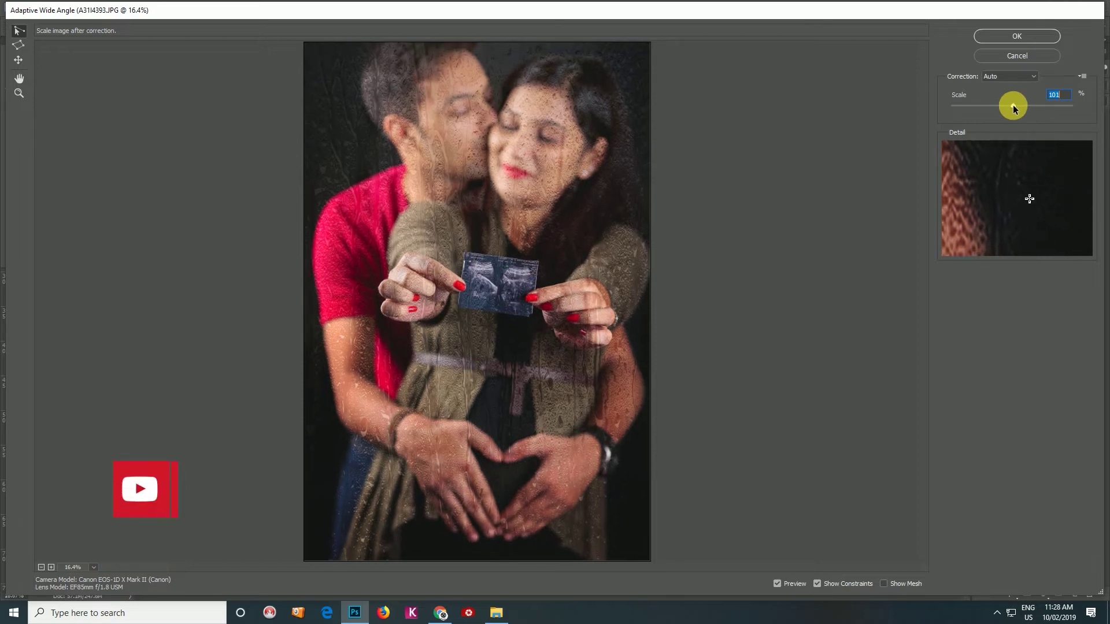
pyautogui.click(1017, 36)
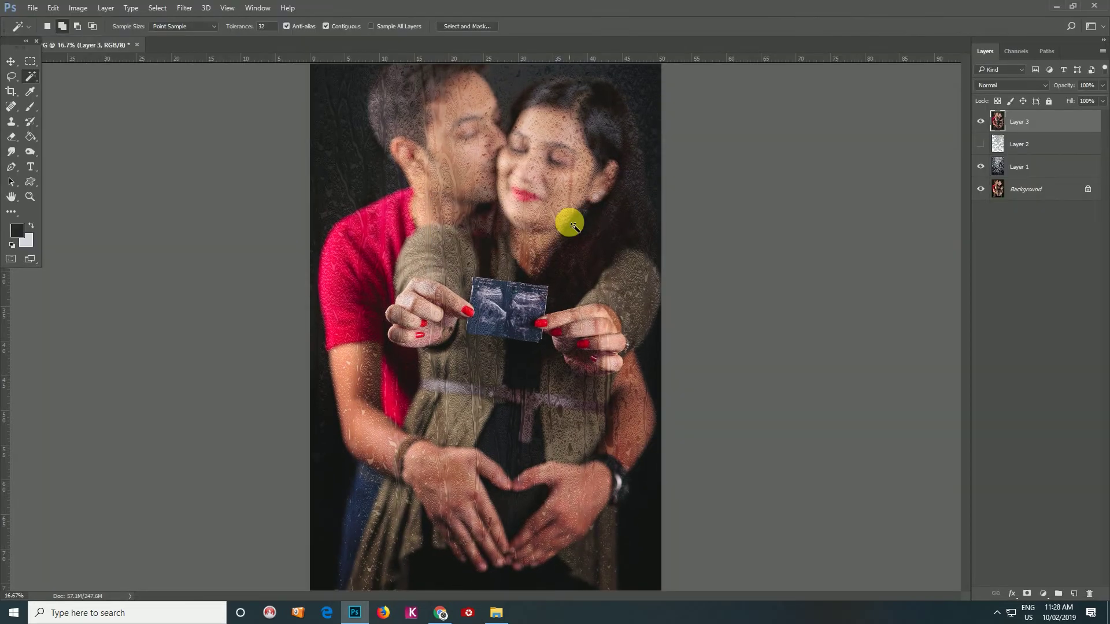
# Move the Layer 2 drops texture above Layer 3 and blend it with Hard Light
pyautogui.hotkey('ctrl', 'z')
pyautogui.hotkey('ctrl', 'z')
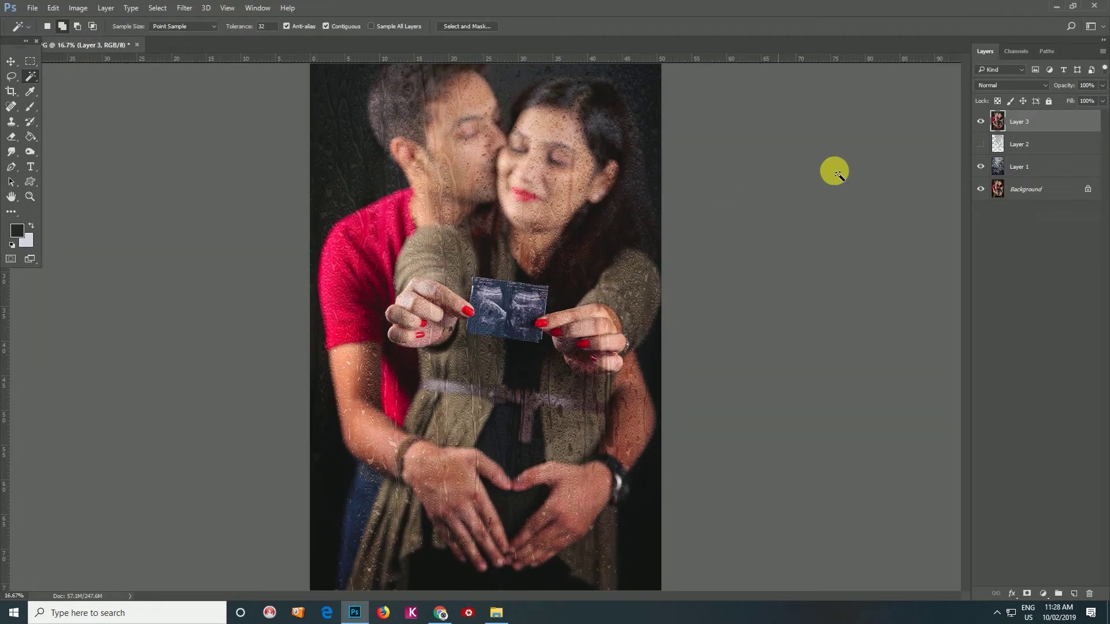
pyautogui.click(997, 152)
pyautogui.hotkey('ctrl', ']')
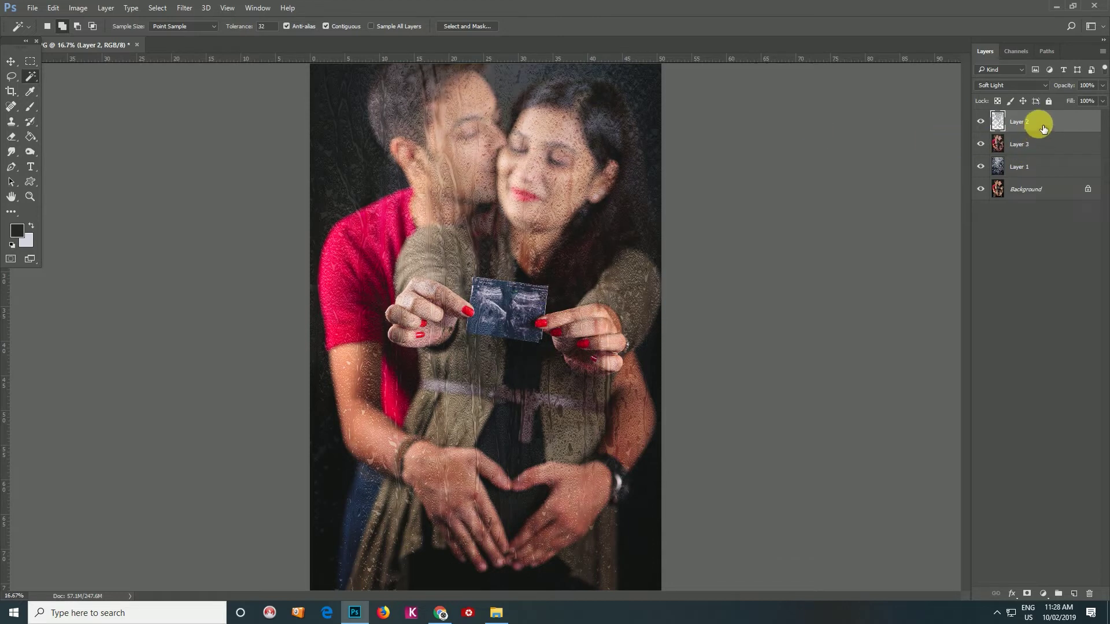
pyautogui.click(1017, 88)
pyautogui.click(1003, 93)
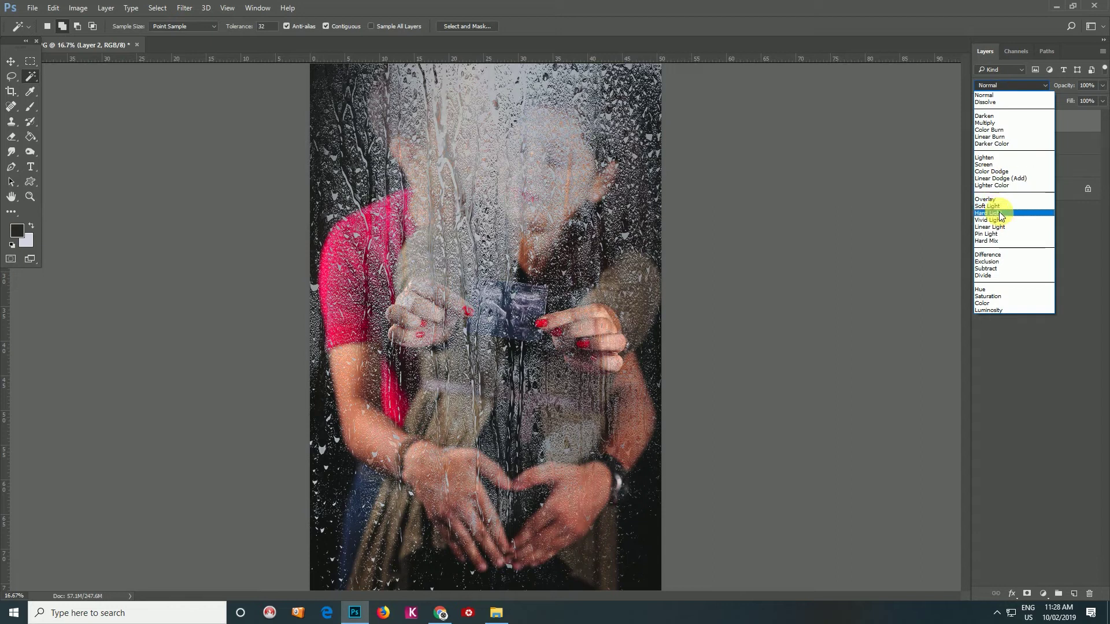
pyautogui.click(999, 211)
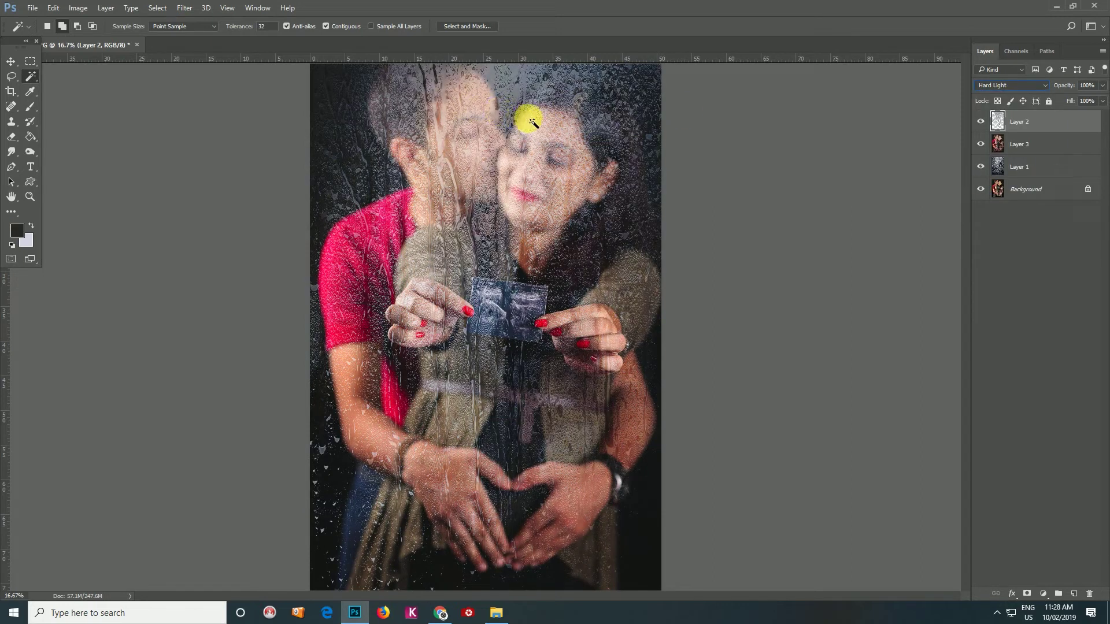
pyautogui.click(11, 61)
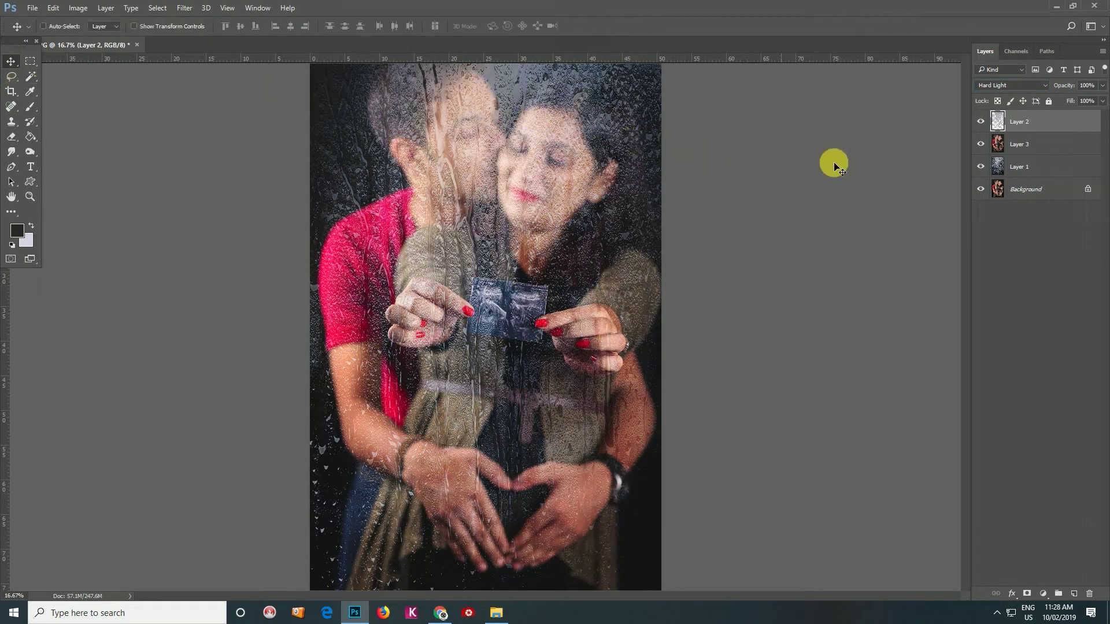
pyautogui.click(12, 138)
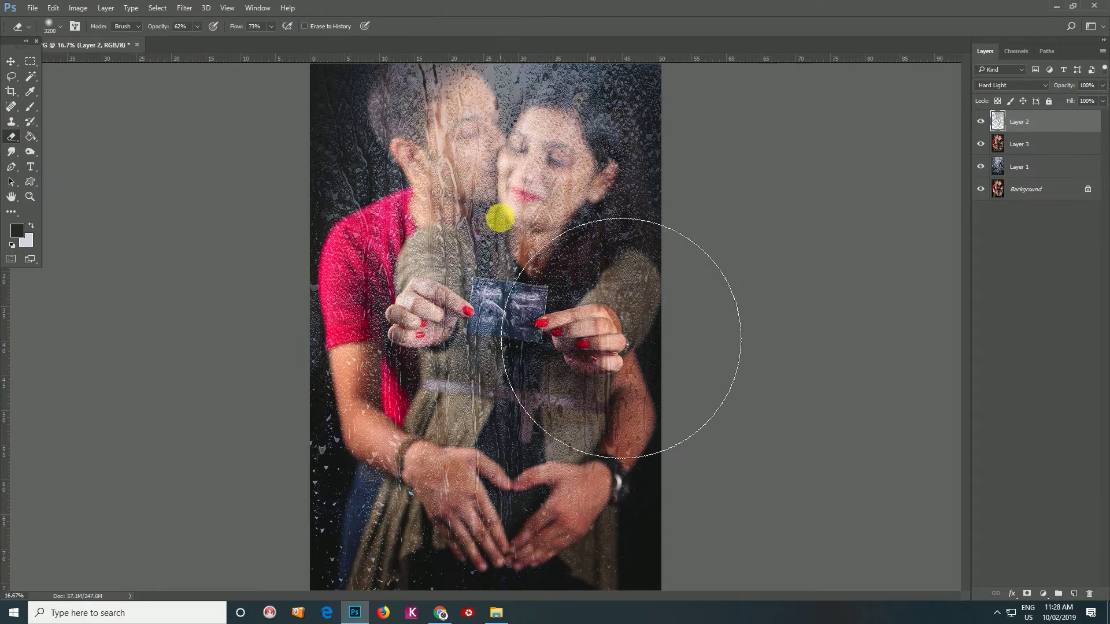
# Erase the water drops over the couple's faces on Layer 2
pyautogui.moveTo(502, 213); pyautogui.dragTo(502, 185)
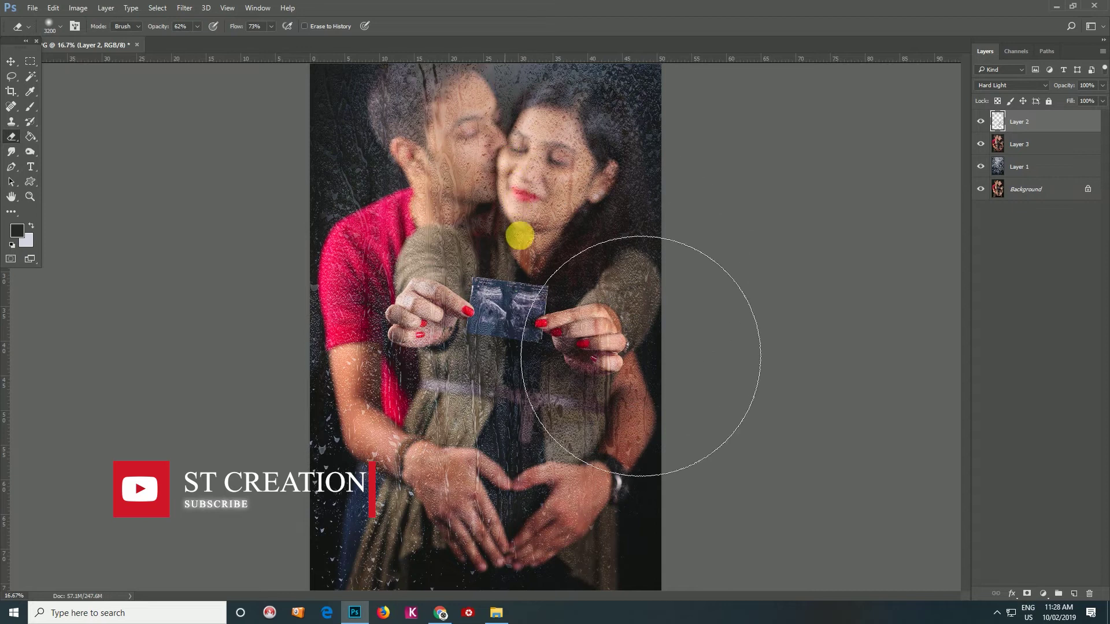
pyautogui.hotkey('ctrl', '-')
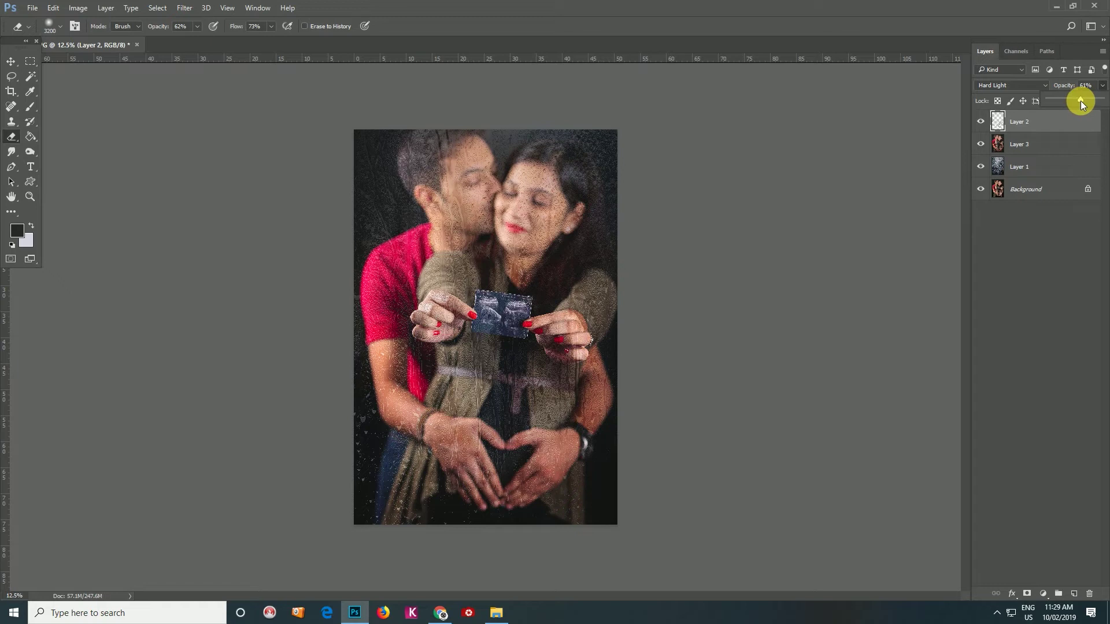
# Revert the file to compare with the original, then undo to restore the layers
pyautogui.click(13, 62)
pyautogui.press('z')
pyautogui.click(500, 258)
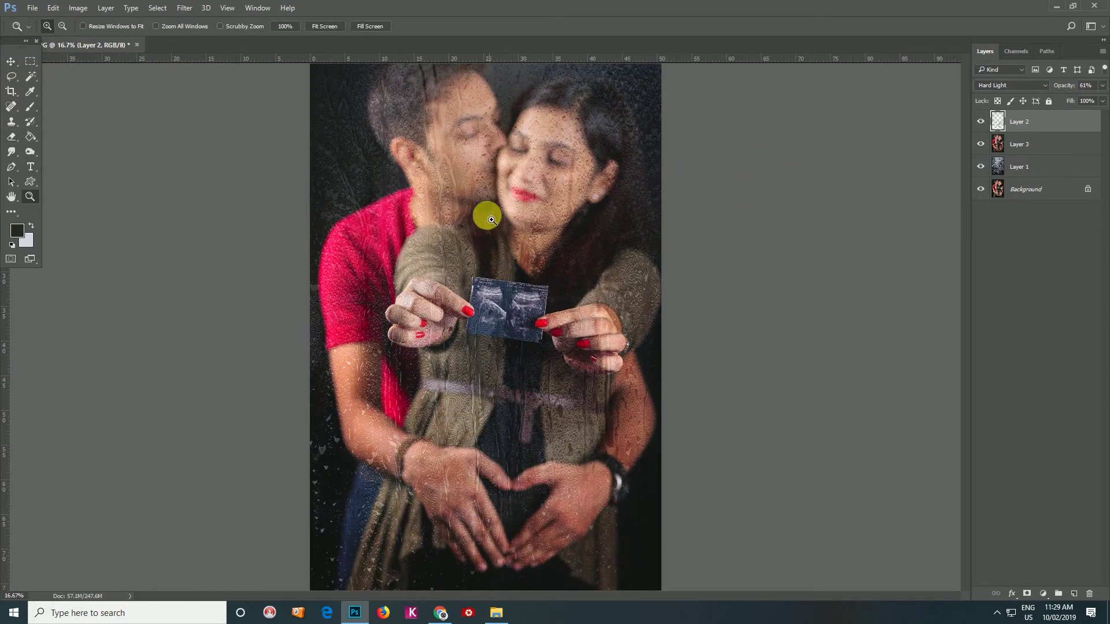
pyautogui.click(493, 193)
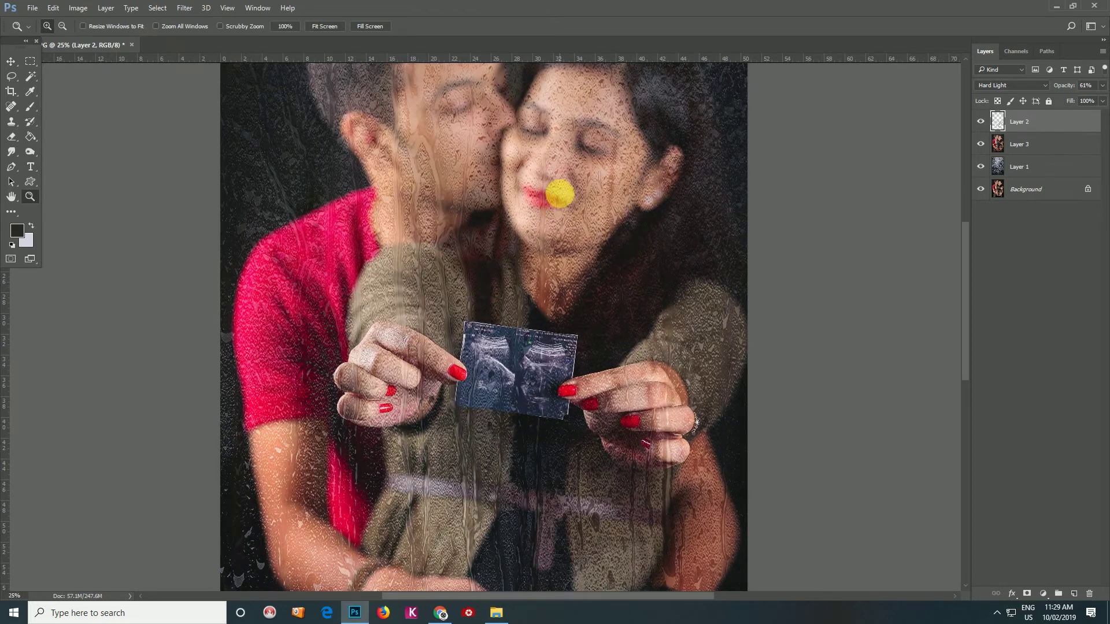
pyautogui.keyDown('alt'); pyautogui.click(552, 191); pyautogui.keyUp('alt')
pyautogui.keyDown('alt'); pyautogui.click(549, 214); pyautogui.keyUp('alt')
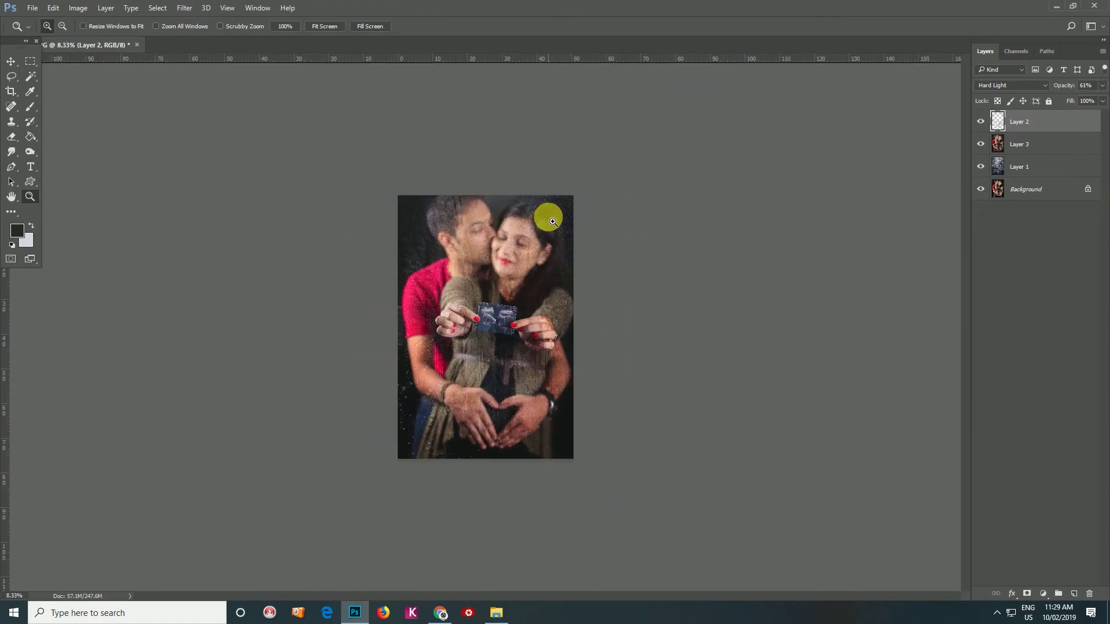
pyautogui.click(33, 9)
pyautogui.click(52, 161)
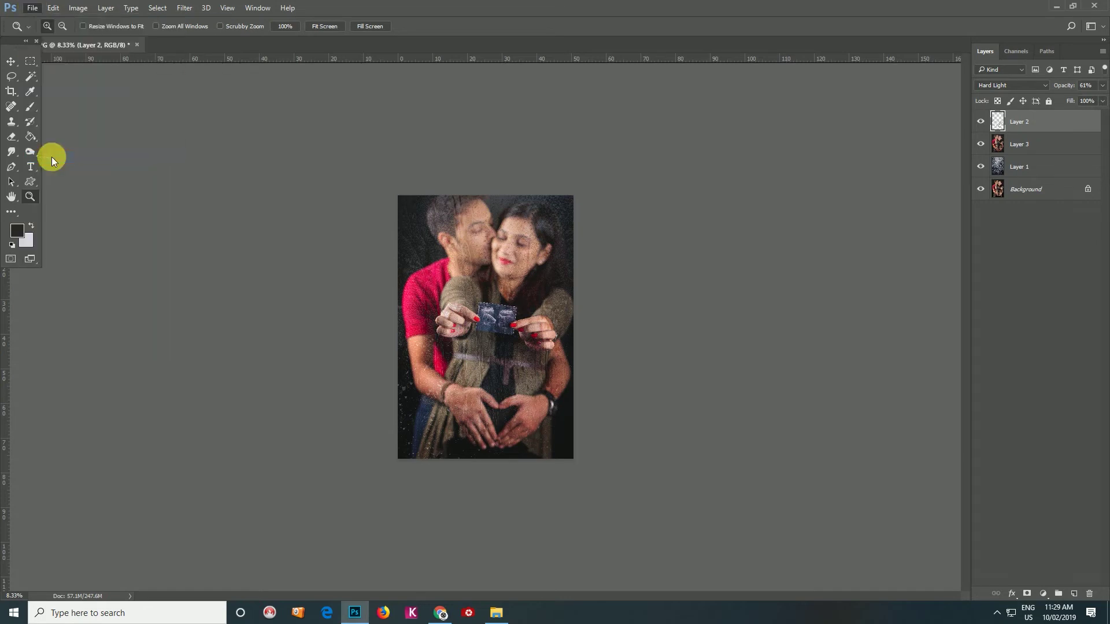
pyautogui.hotkey('ctrl', 'z')
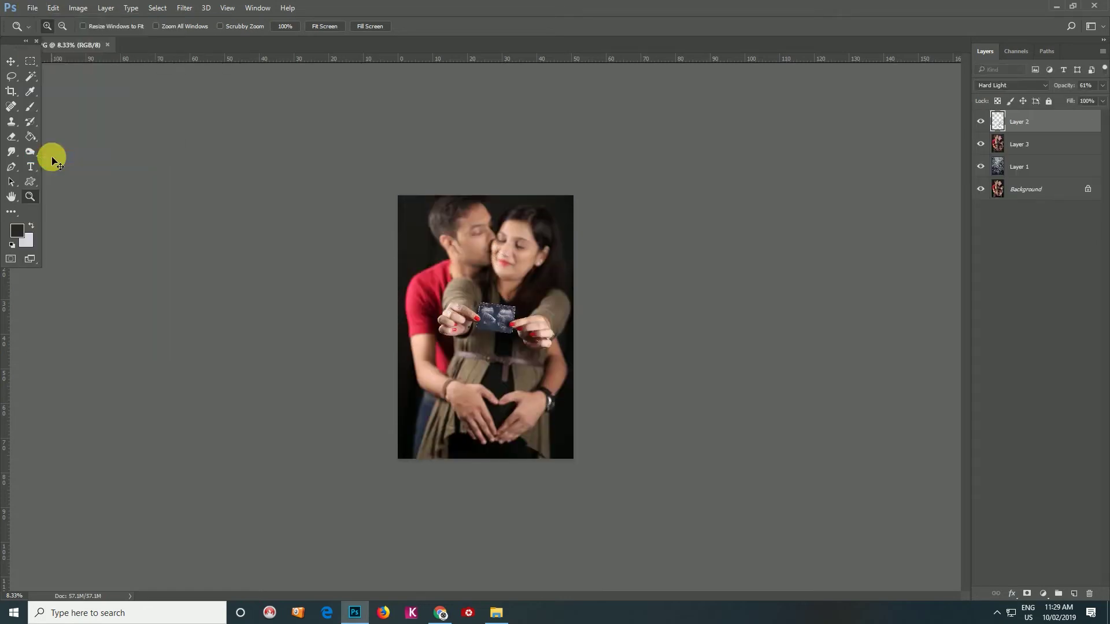
pyautogui.hotkey('ctrl', 'z')
pyautogui.hotkey('ctrl', 'z')
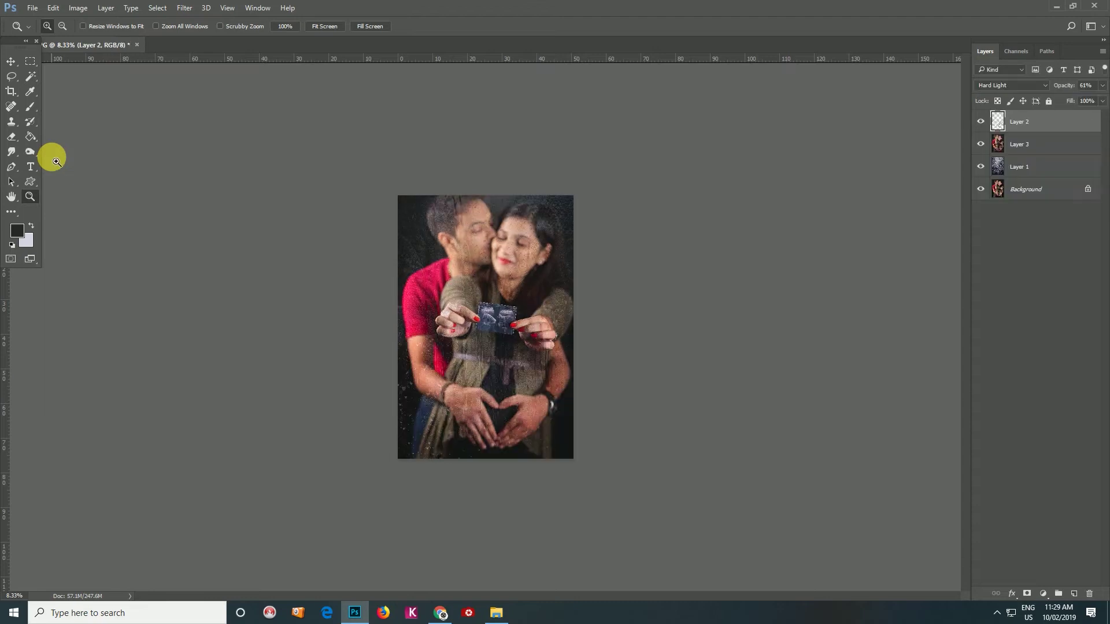
# Inspect the couple's faces and set Layer 2 opacity to 62% after trying 83%
pyautogui.click(515, 311)
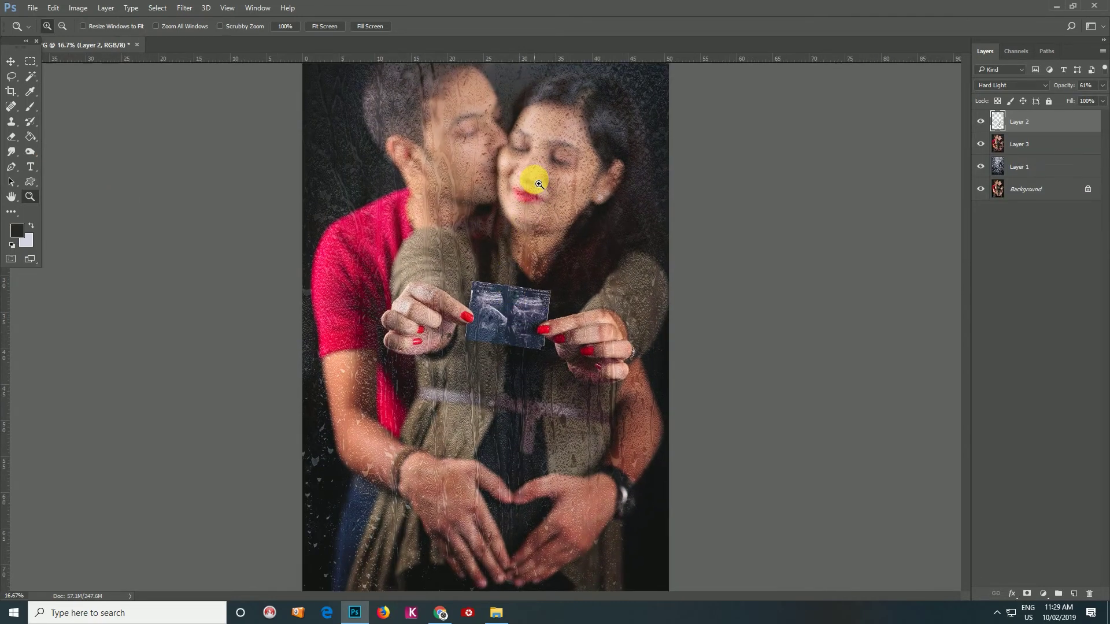
pyautogui.click(529, 199)
pyautogui.click(531, 203)
pyautogui.moveTo(550, 181); pyautogui.dragTo(565, 260)
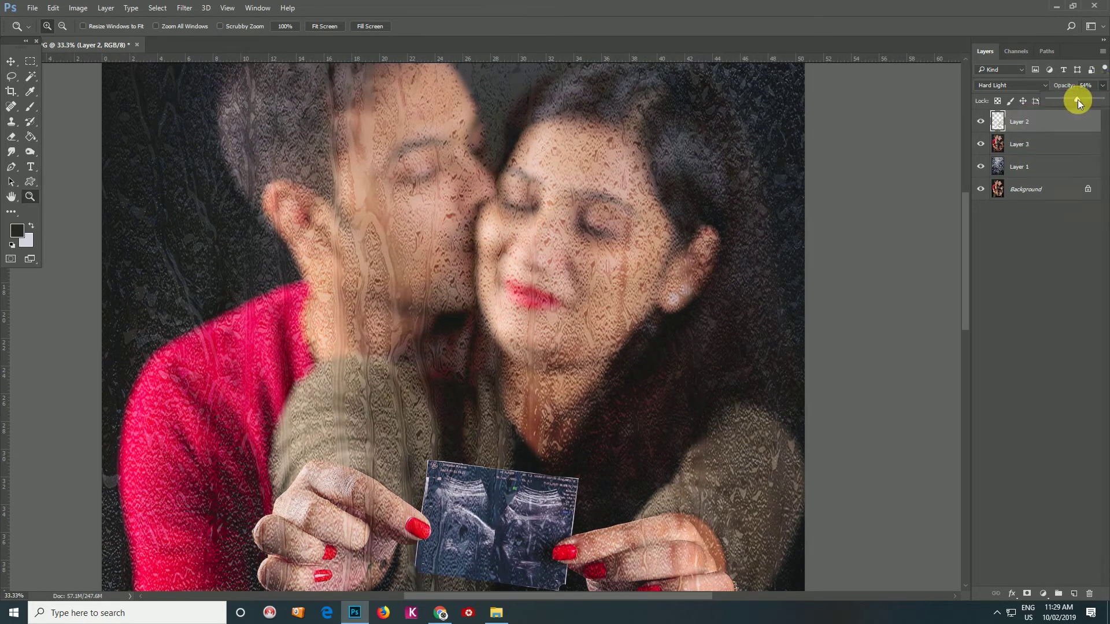
pyautogui.moveTo(1078, 100); pyautogui.dragTo(1093, 107)
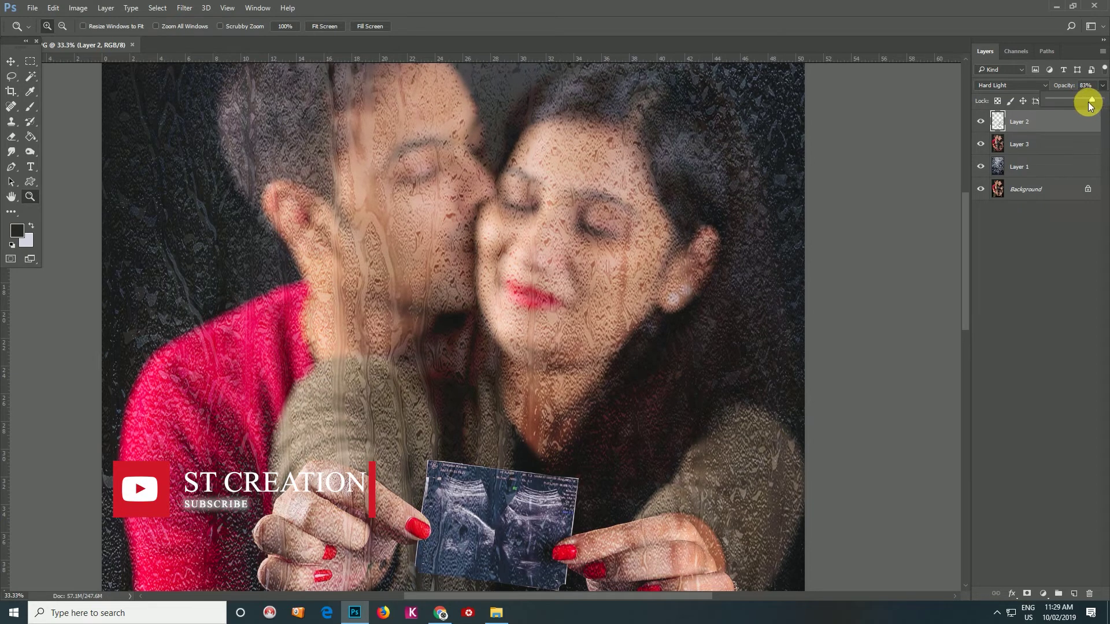
pyautogui.moveTo(1083, 101); pyautogui.dragTo(1082, 102)
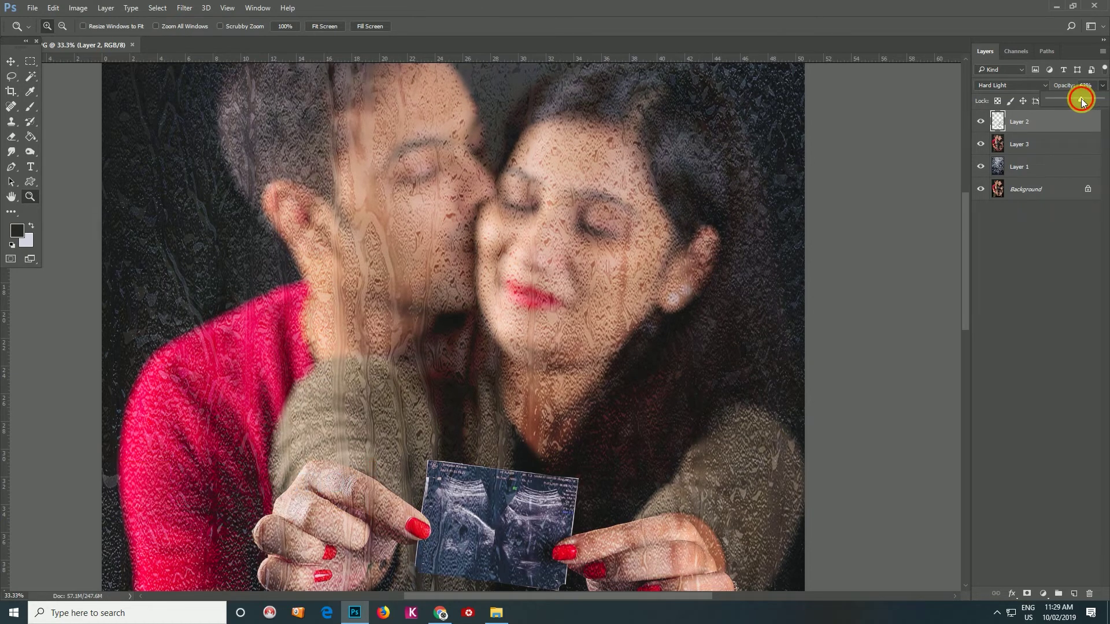
pyautogui.hotkey('ctrl', '-')
pyautogui.hotkey('ctrl', '-')
pyautogui.hotkey('ctrl', '-')
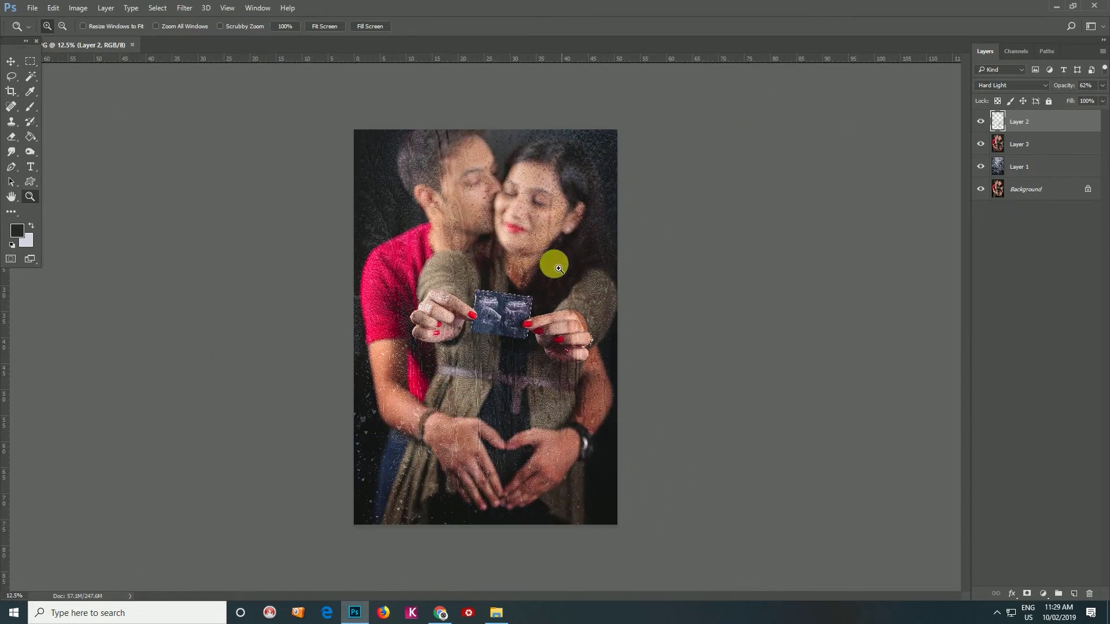
pyautogui.hotkey('ctrl', '-')
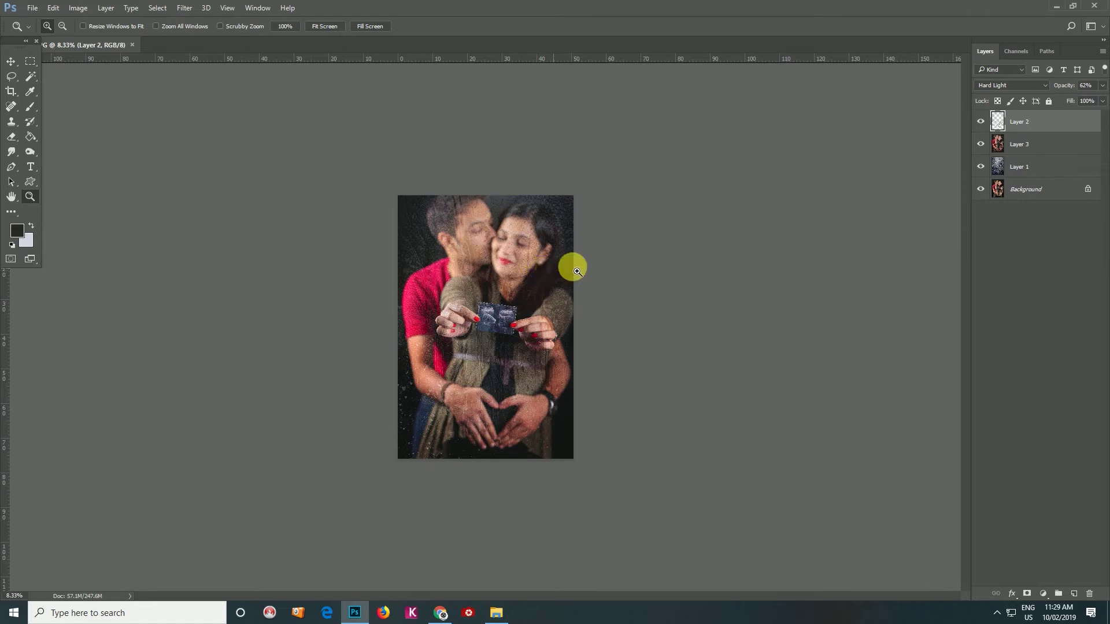
# Move Layer 1 above Layer 3 and set its opacity to 38%
pyautogui.click(547, 248)
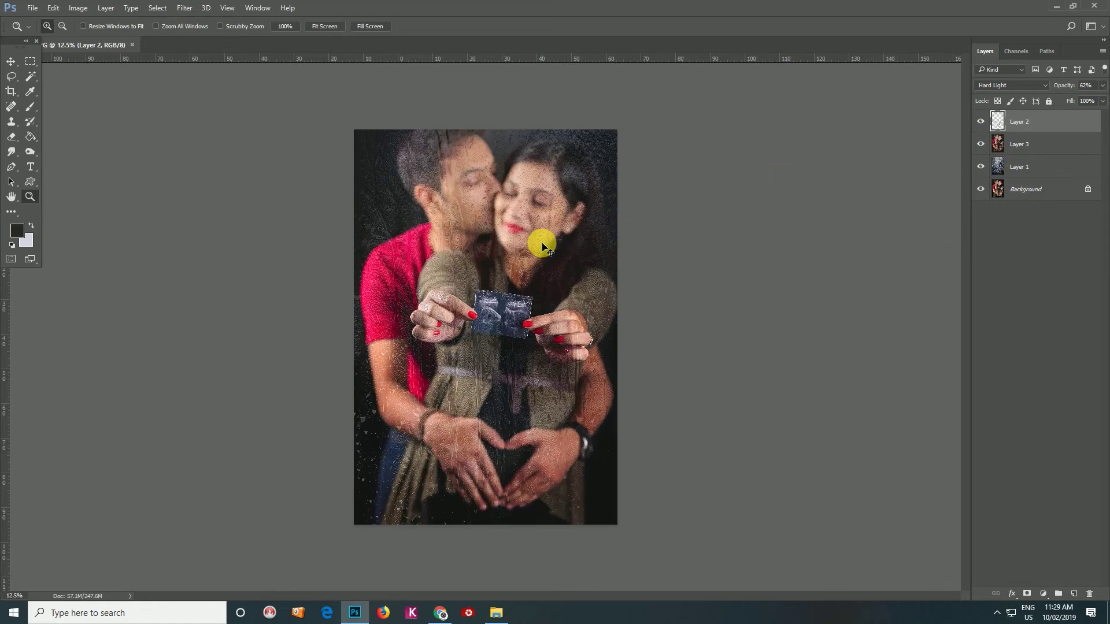
pyautogui.click(1026, 169)
pyautogui.moveTo(1035, 157); pyautogui.dragTo(1042, 145)
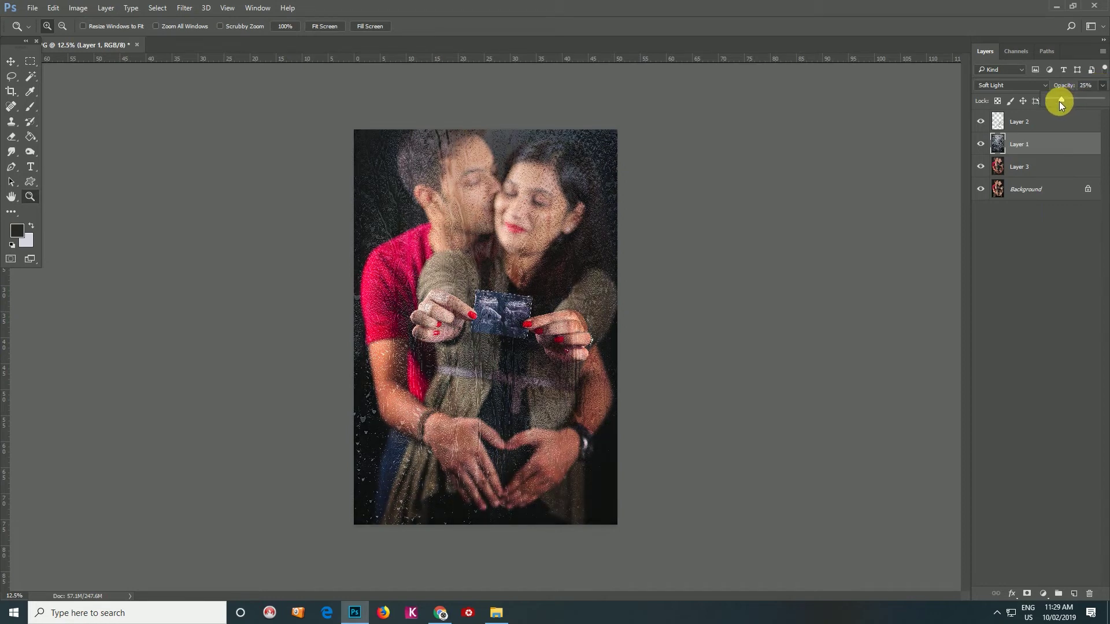
pyautogui.moveTo(1061, 102); pyautogui.dragTo(1069, 101)
# Return Layer 1 below Layer 3, zooming in and out to inspect the blend
pyautogui.click(491, 223)
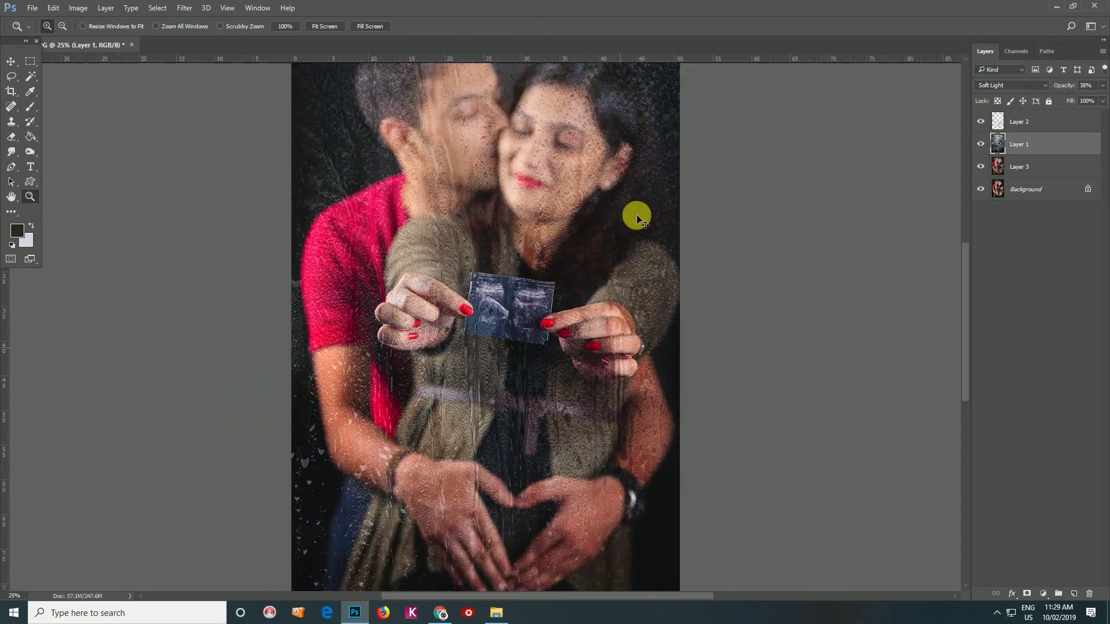
pyautogui.keyDown('alt'); pyautogui.click(552, 219); pyautogui.keyUp('alt')
pyautogui.hotkey('ctrl', '[')
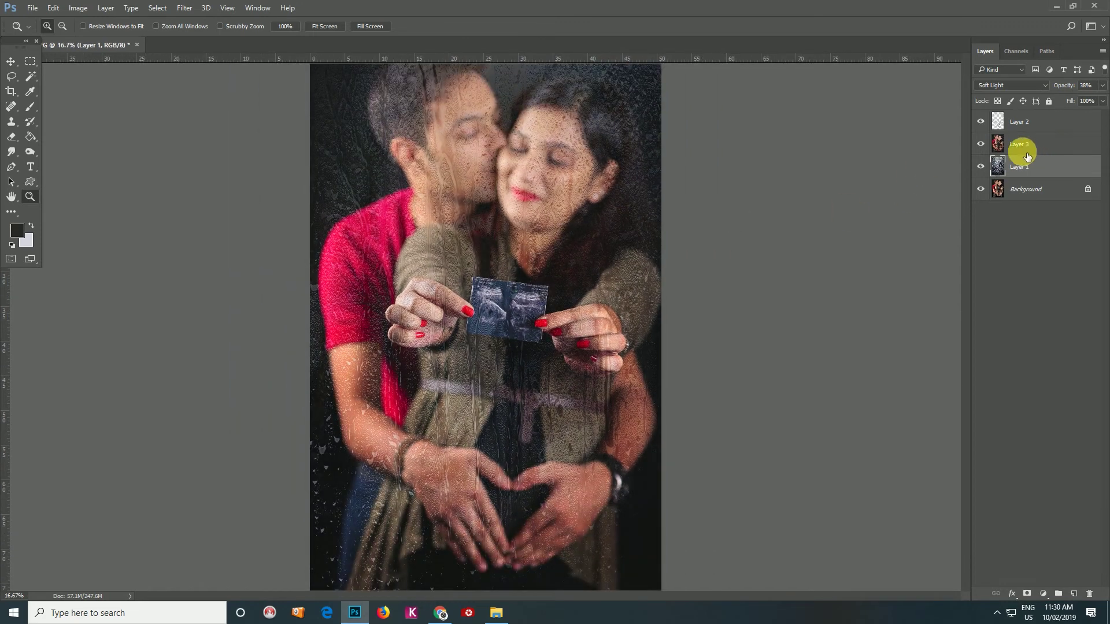
pyautogui.hotkey('ctrl', '-')
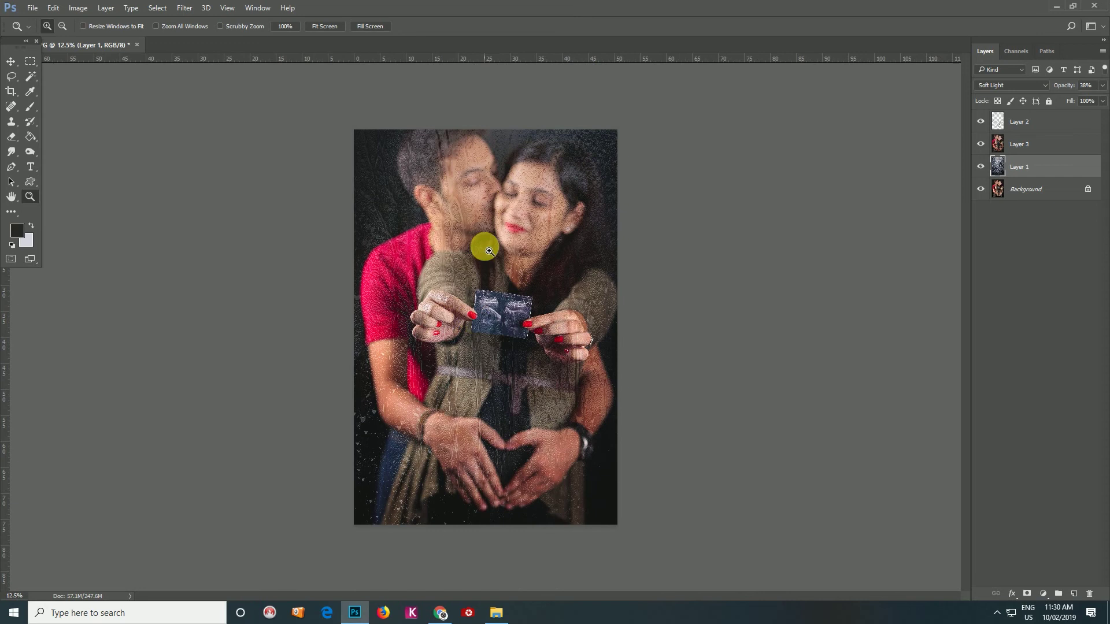
pyautogui.click(488, 249)
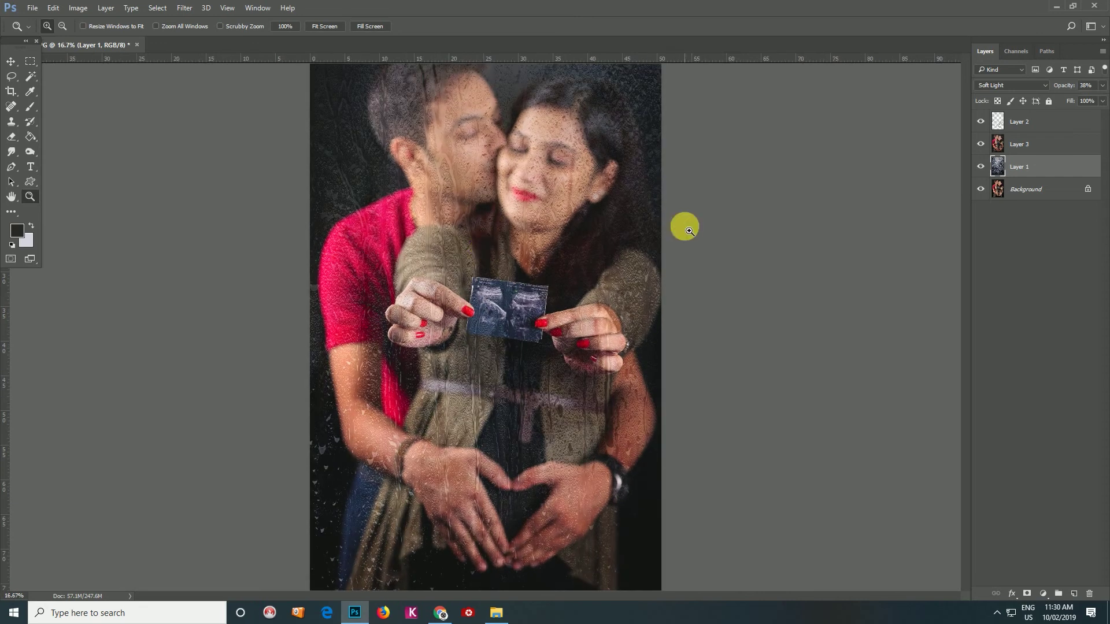
pyautogui.click(458, 185)
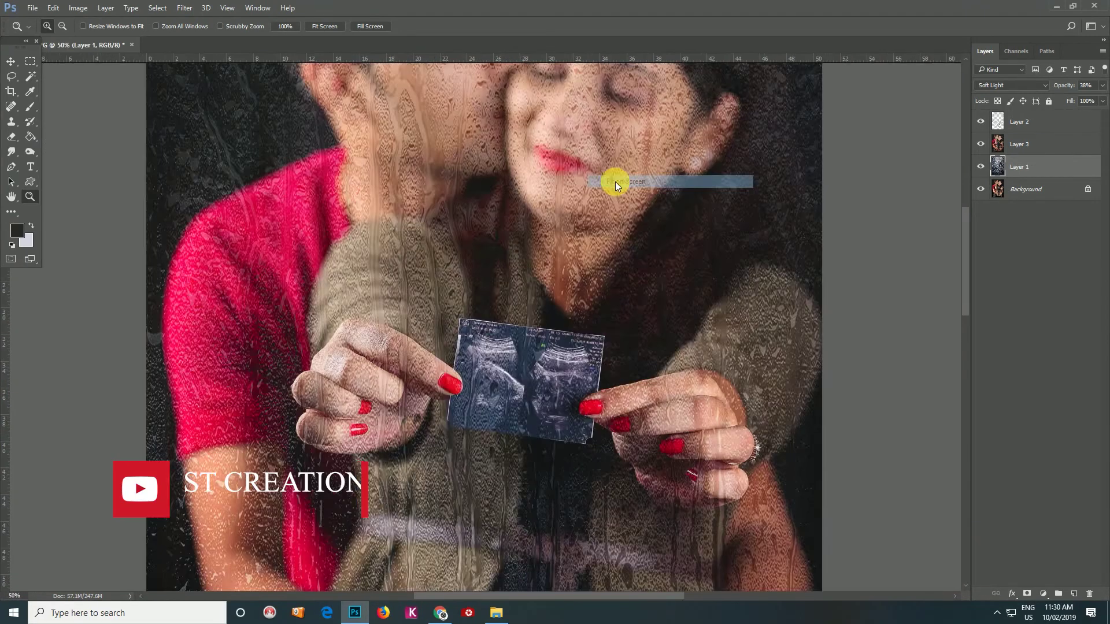
pyautogui.keyDown('alt'); pyautogui.click(606, 188); pyautogui.keyUp('alt')
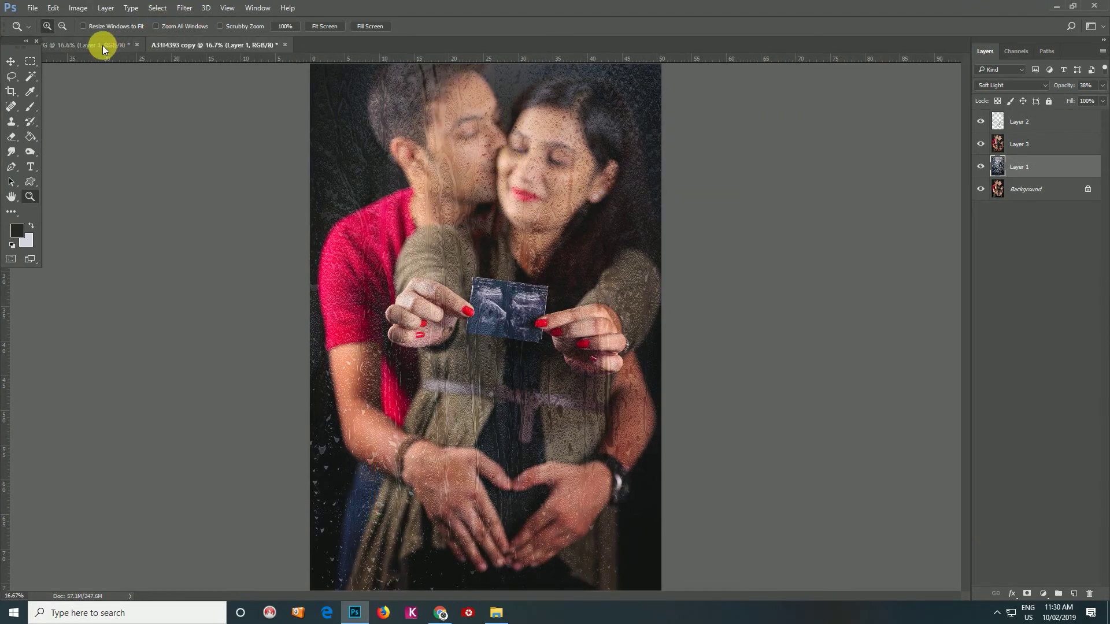
# Revert the first document to the original photo and float the edited copy into its own window
pyautogui.click(32, 8)
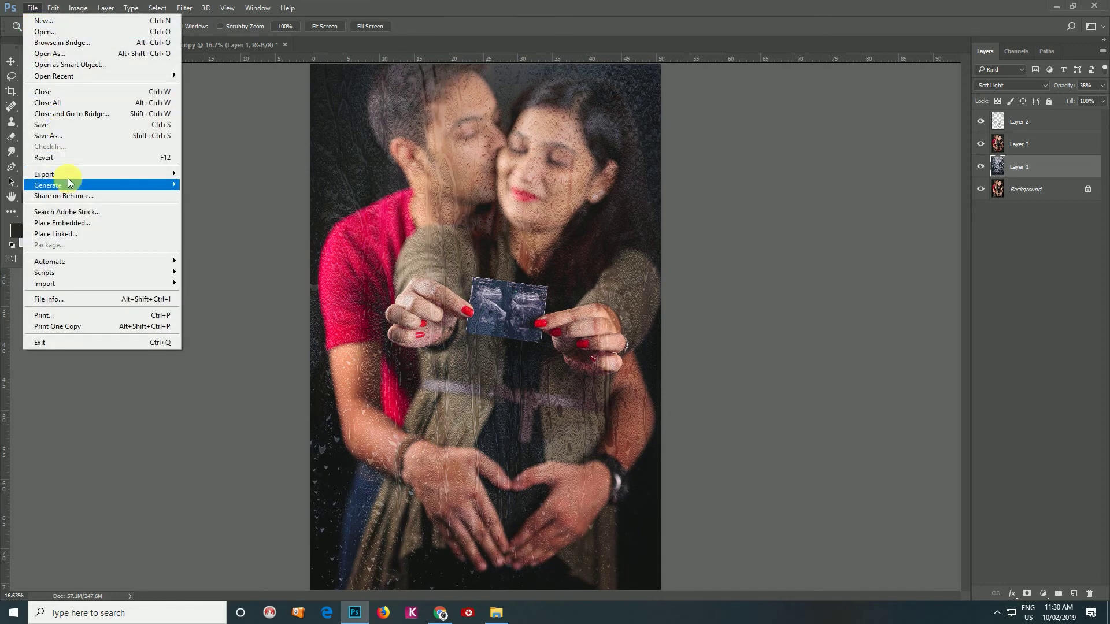
pyautogui.press('Escape')
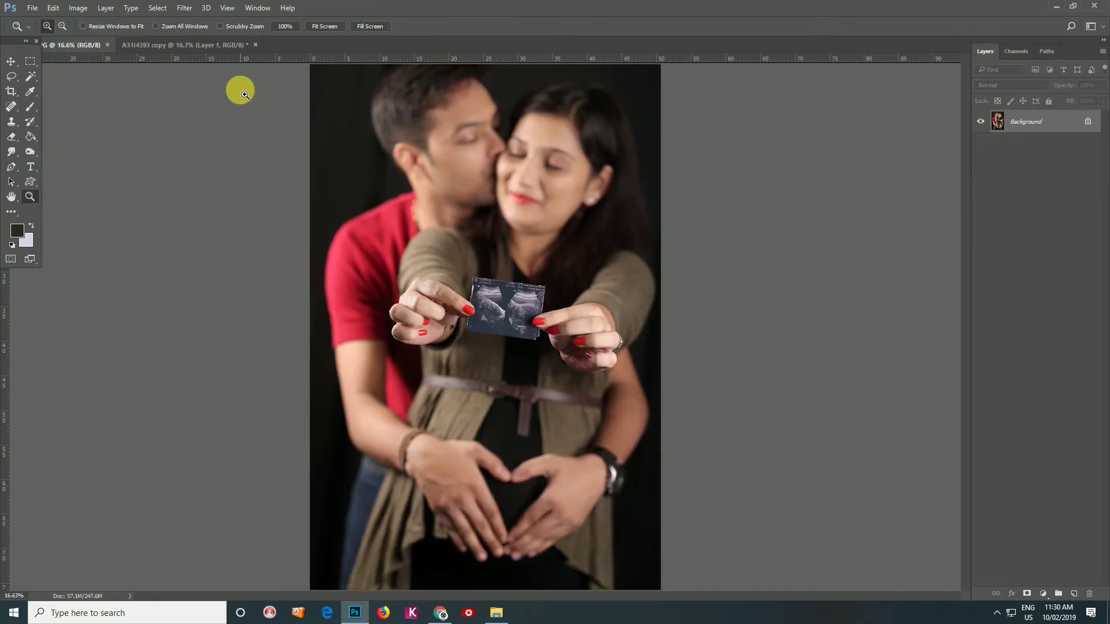
pyautogui.moveTo(191, 45); pyautogui.dragTo(743, 69)
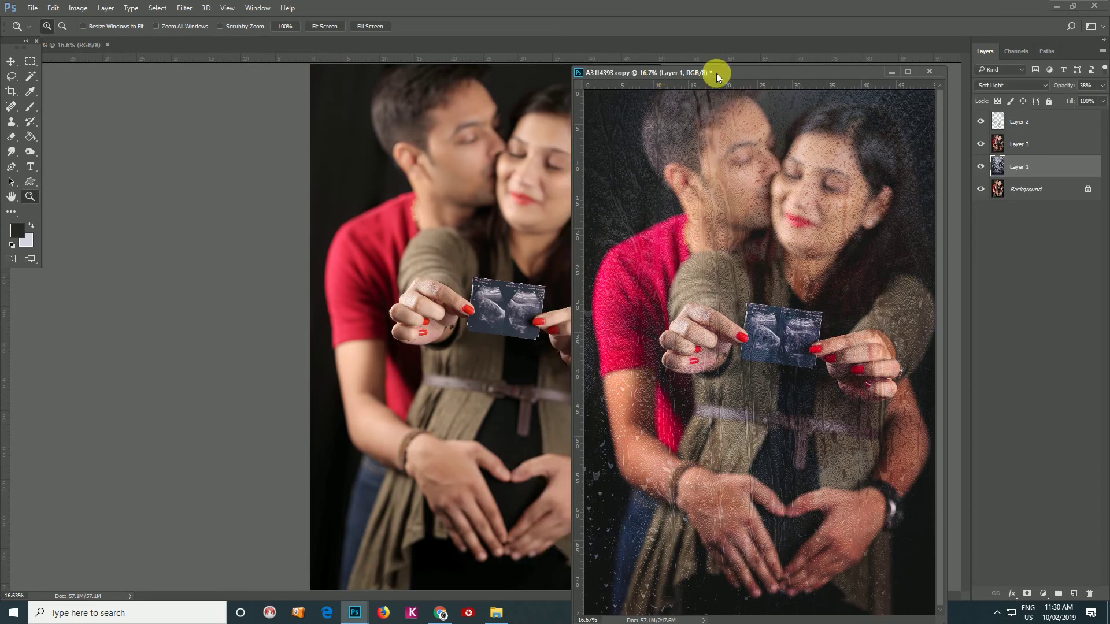
# Arrange and zoom the original and edited windows side by side for comparison
pyautogui.keyDown('alt'); pyautogui.click(726, 124); pyautogui.keyUp('alt')
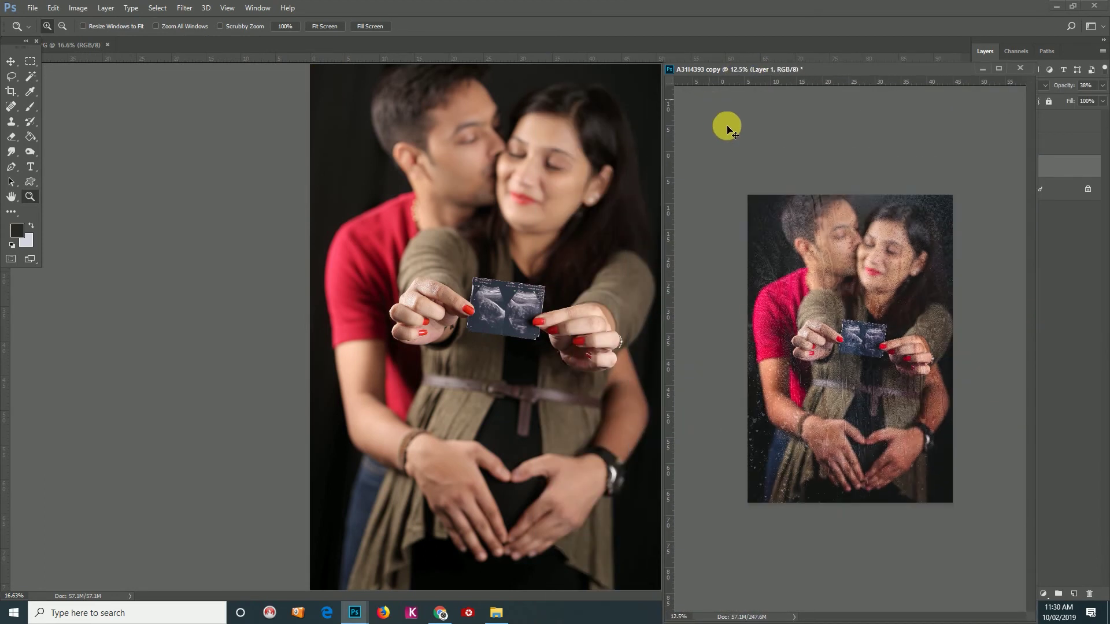
pyautogui.keyDown('alt'); pyautogui.click(575, 225); pyautogui.keyUp('alt')
pyautogui.moveTo(756, 69); pyautogui.dragTo(659, 86)
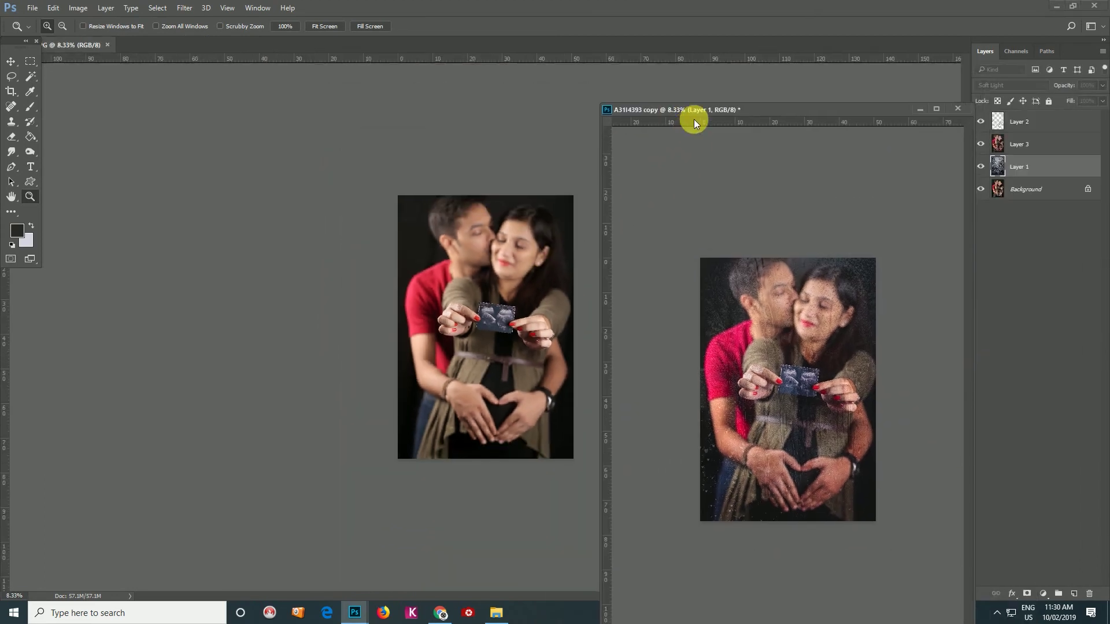
pyautogui.click(532, 291)
pyautogui.moveTo(723, 93); pyautogui.dragTo(772, 81)
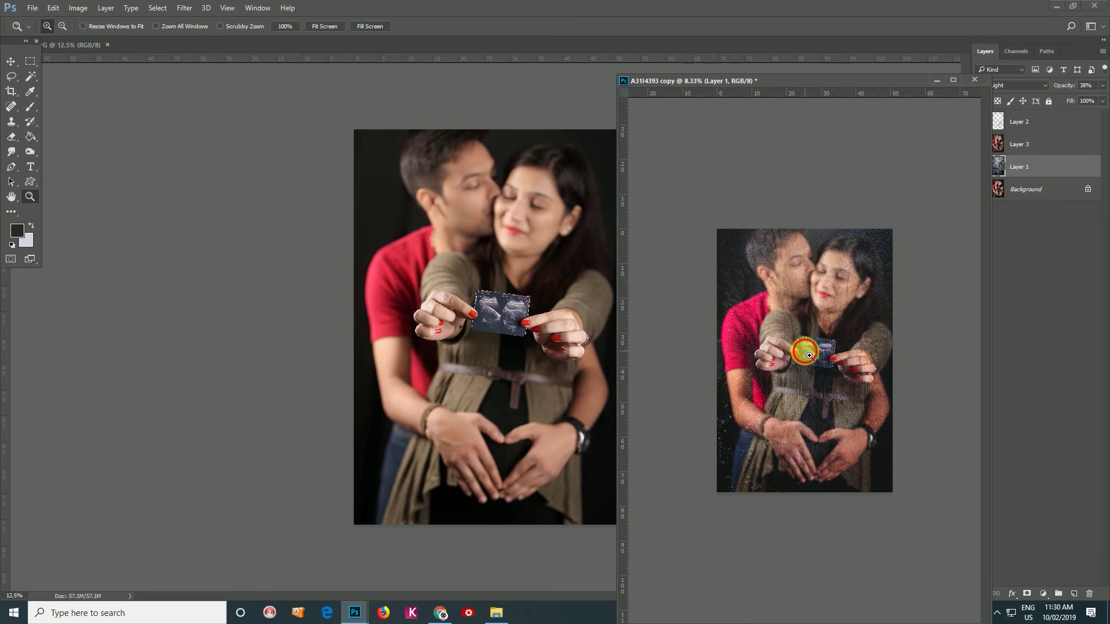
pyautogui.click(809, 355)
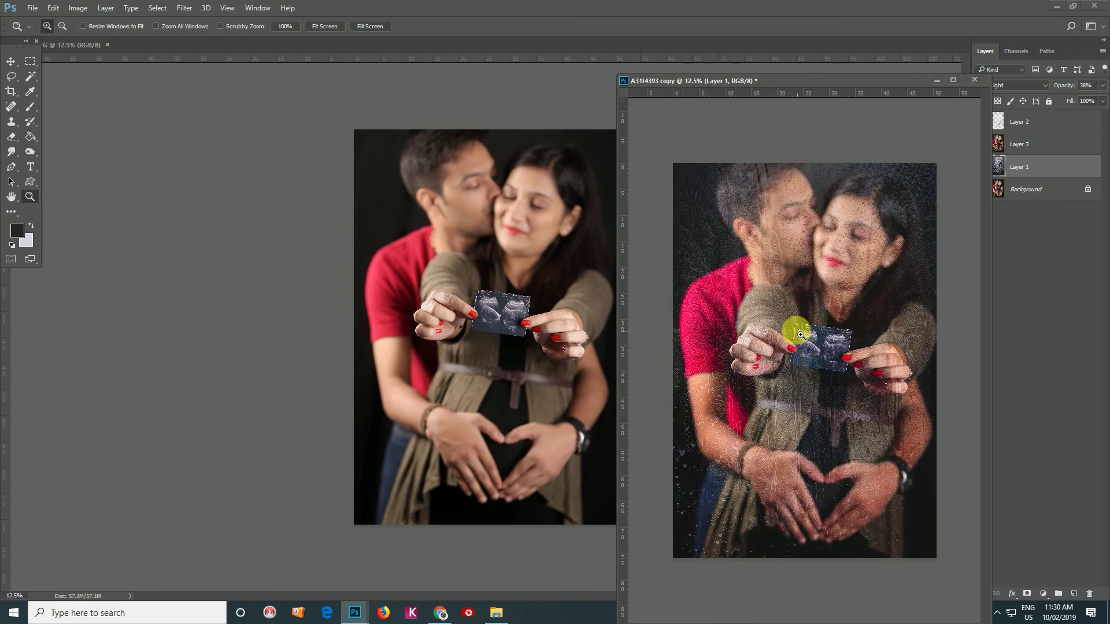